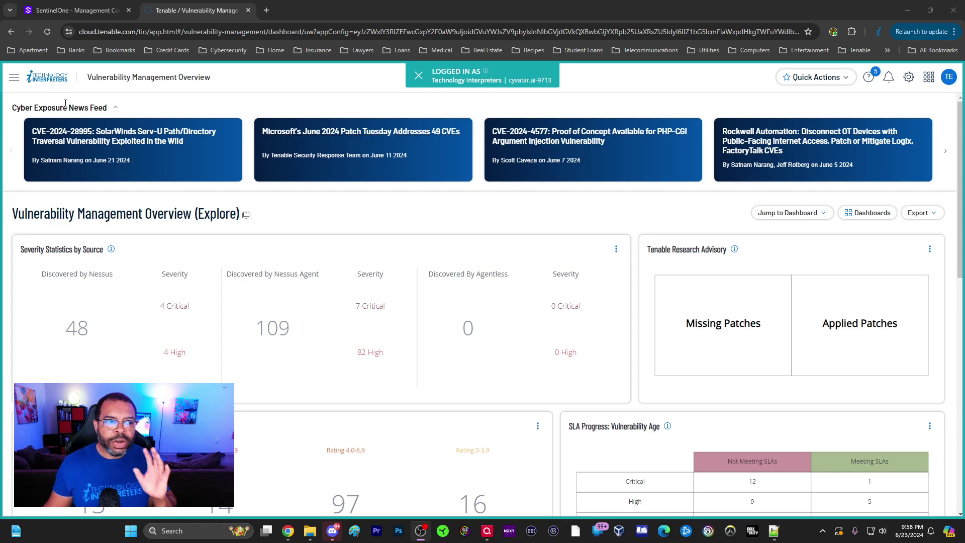
Go to Settings from the navigation menu to show Account Management, Rules and Tagging.
{"action": "left_click", "coordinate": [15, 77]}
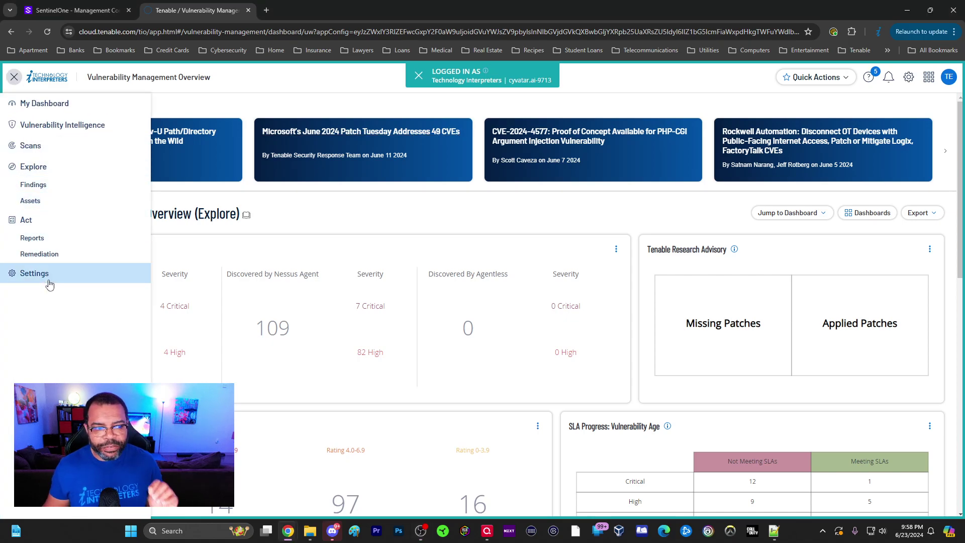
{"action": "left_click", "coordinate": [45, 274]}
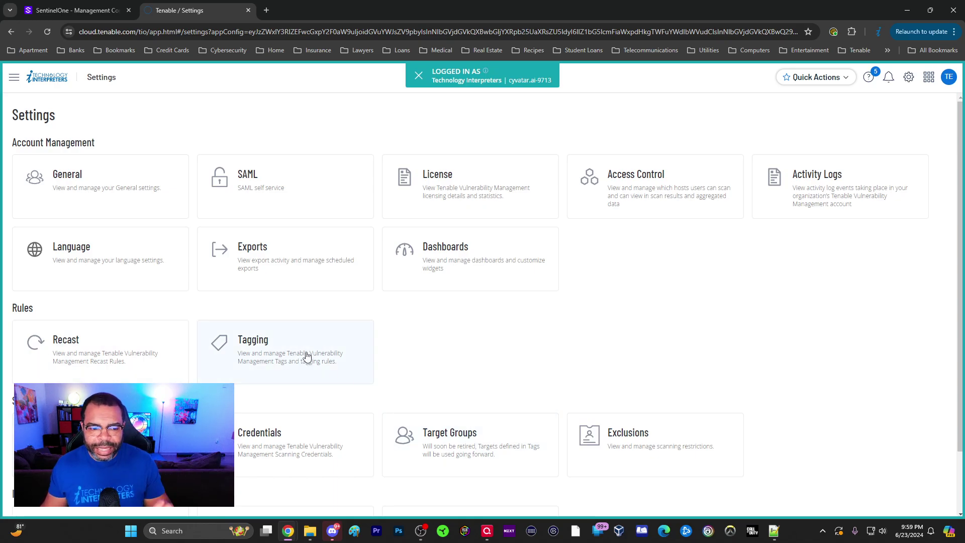
{"action": "left_click", "coordinate": [14, 77]}
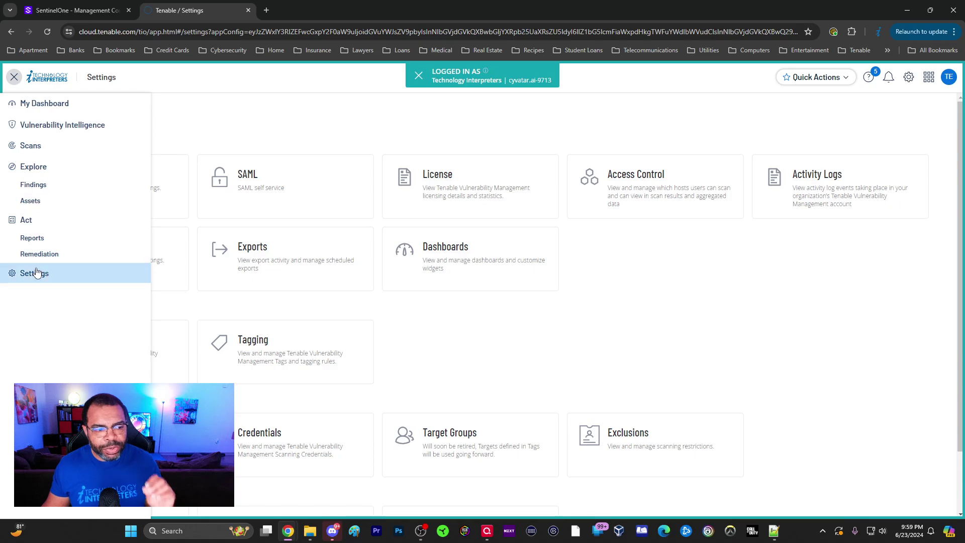
{"action": "left_click", "coordinate": [466, 379]}
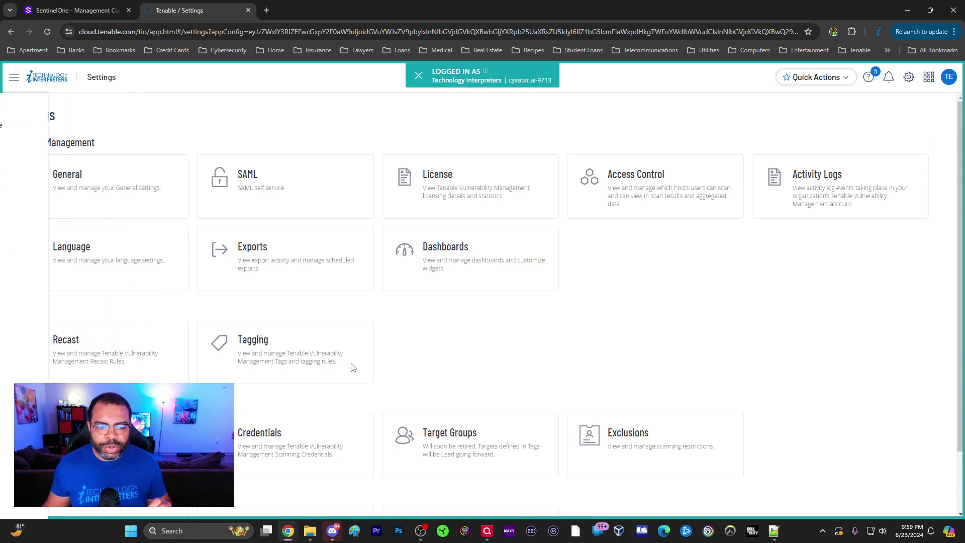
In Tagging, open the Organization: Technology Interpreters tag value for editing.
{"action": "left_click", "coordinate": [290, 359]}
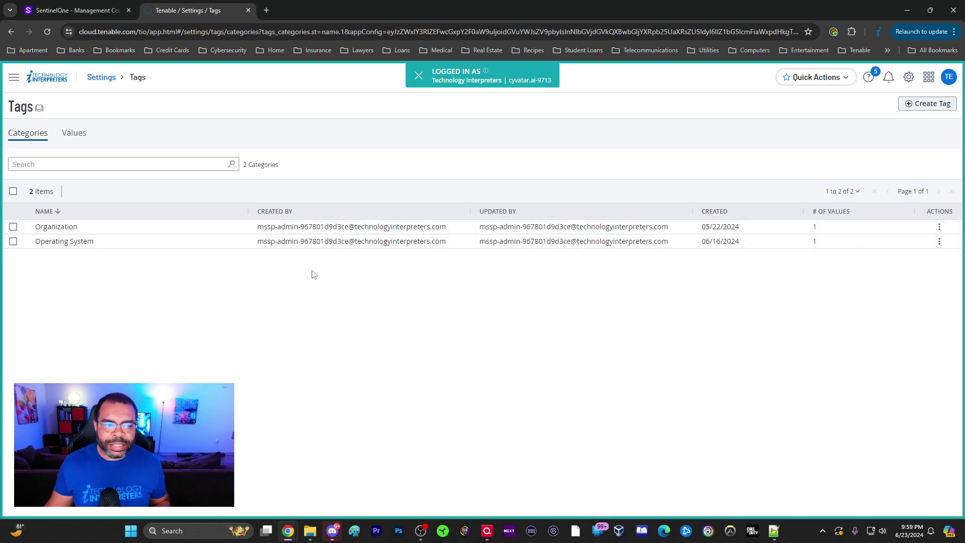
{"action": "left_click", "coordinate": [68, 227]}
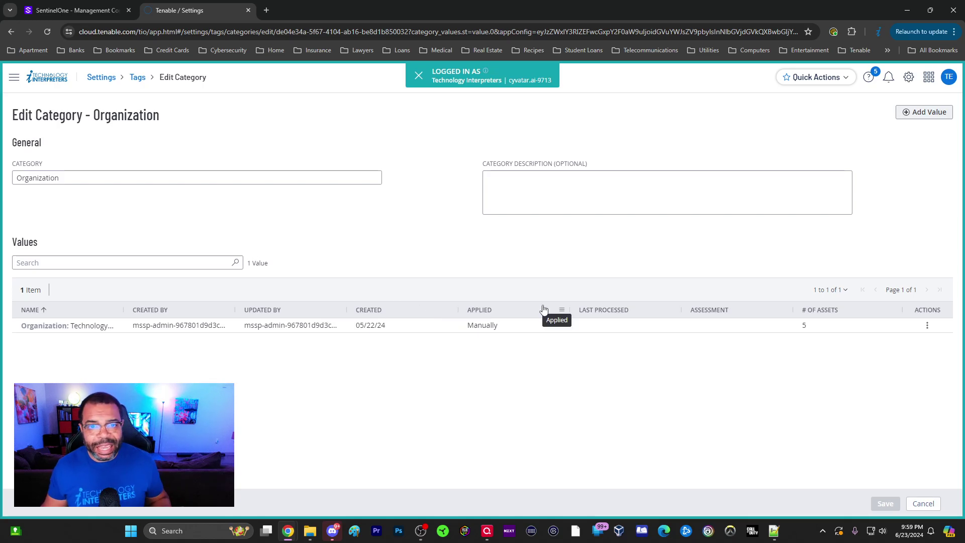
{"action": "left_click", "coordinate": [102, 327]}
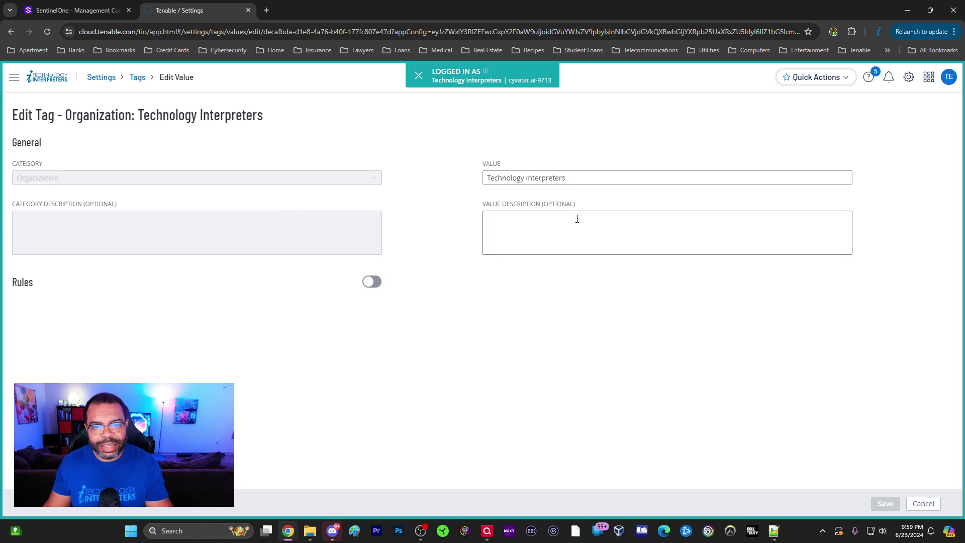
{"action": "left_click", "coordinate": [579, 180]}
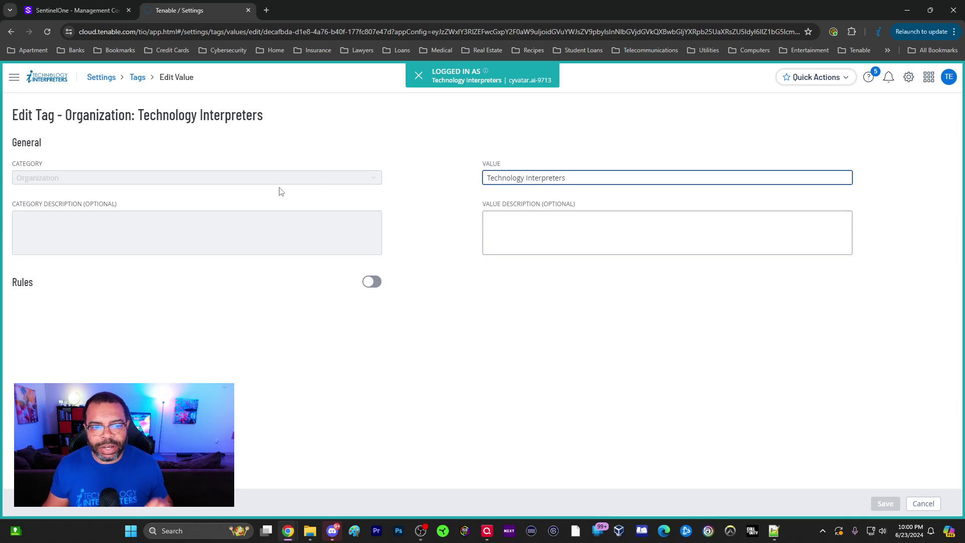
Turn on rules for the tag and add a MAC Address filter.
{"action": "left_click", "coordinate": [378, 283]}
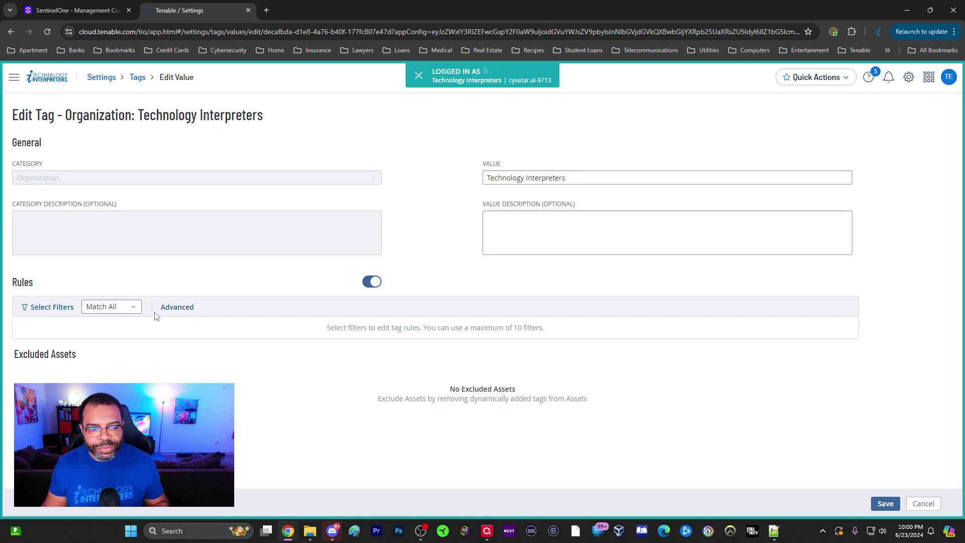
{"action": "left_click", "coordinate": [58, 307]}
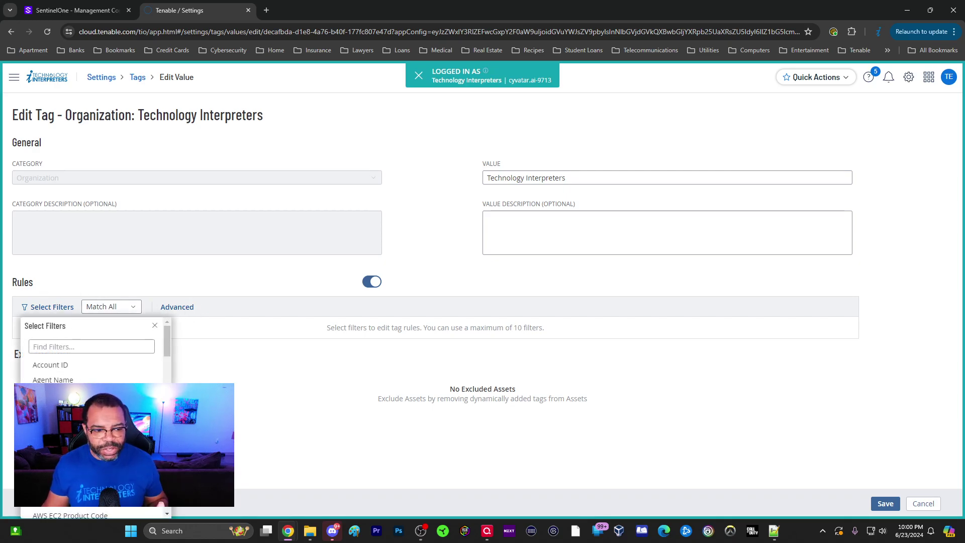
{"action": "scroll", "coordinate": [96, 417], "scroll_direction": "down", "scroll_amount": 5}
{"action": "scroll", "coordinate": [96, 352], "scroll_direction": "down", "scroll_amount": 10}
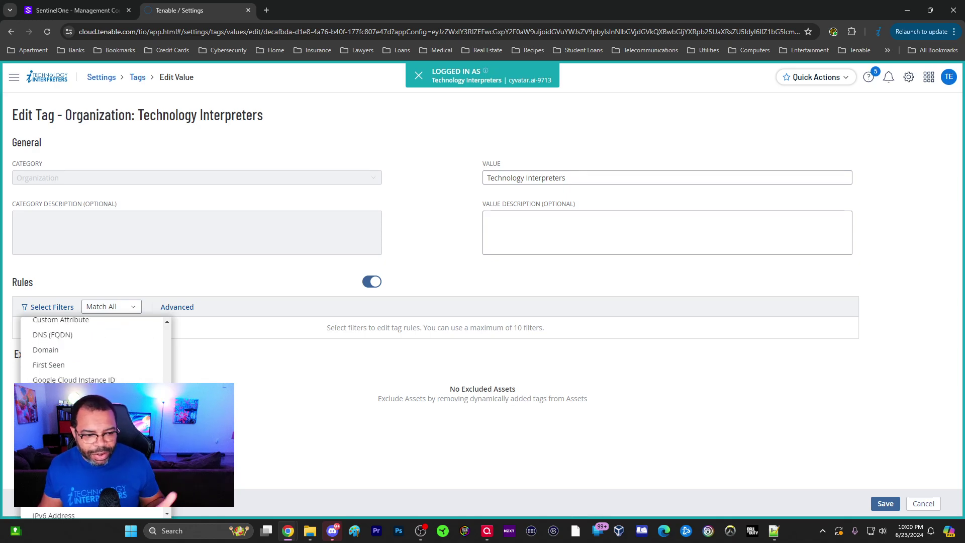
{"action": "scroll", "coordinate": [101, 383], "scroll_direction": "down", "scroll_amount": 3}
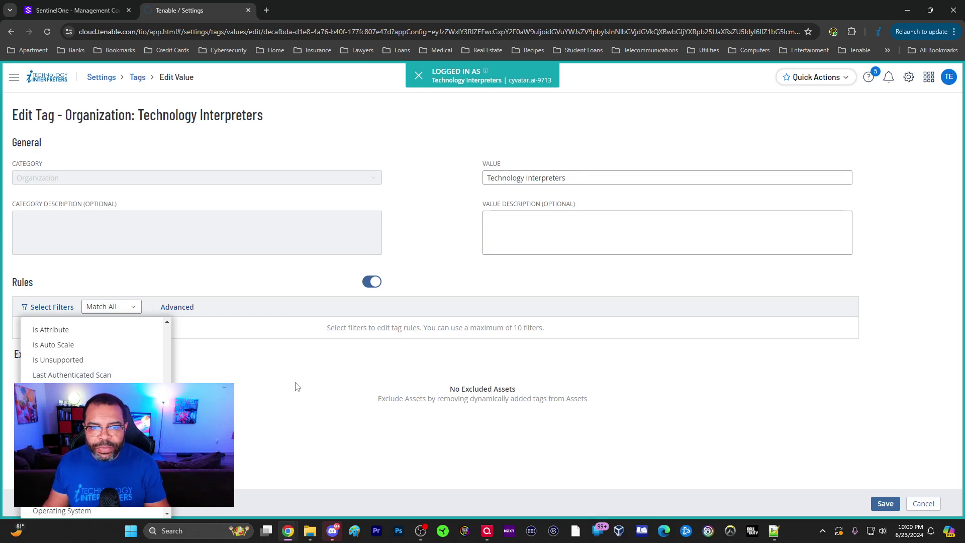
{"action": "left_click", "coordinate": [579, 177]}
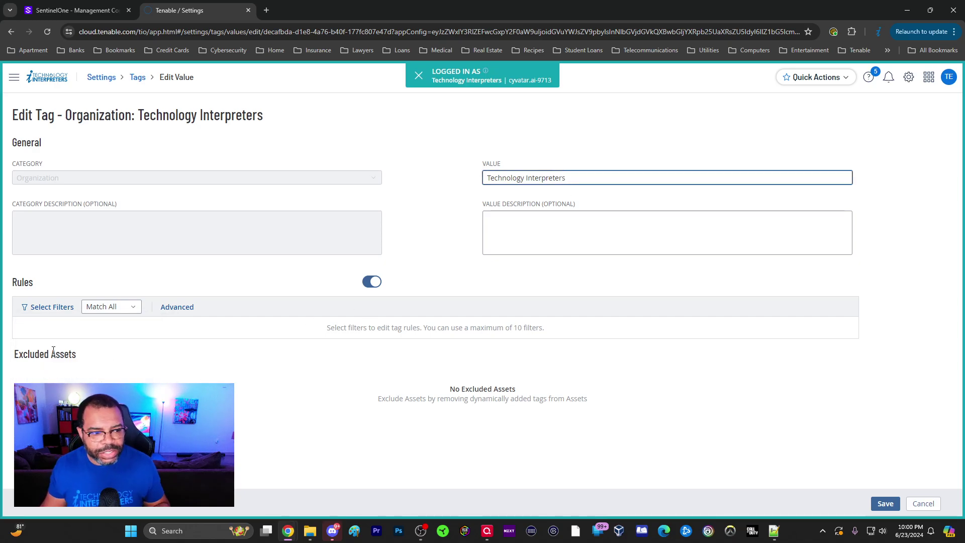
{"action": "left_click", "coordinate": [64, 313]}
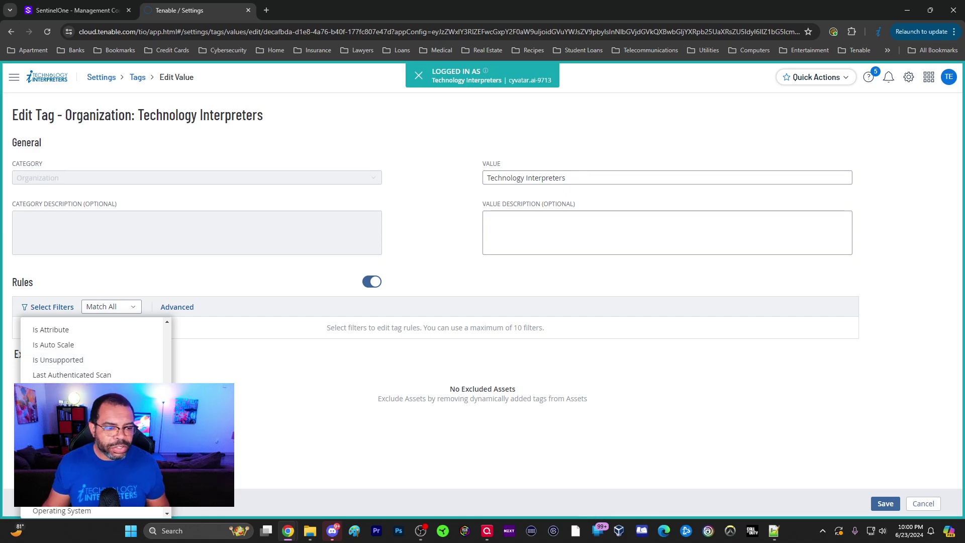
{"action": "left_click", "coordinate": [58, 360]}
Add an Operating System 'is equal to' filter and start entering 'Sy' as its value.
{"action": "scroll", "coordinate": [96, 352], "scroll_direction": "down", "scroll_amount": 1}
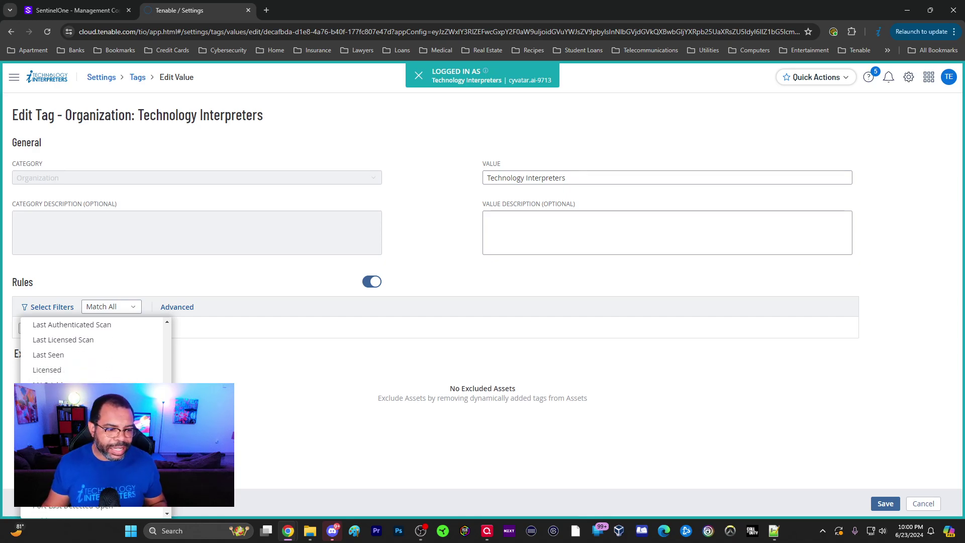
{"action": "scroll", "coordinate": [95, 352], "scroll_direction": "down", "scroll_amount": 1}
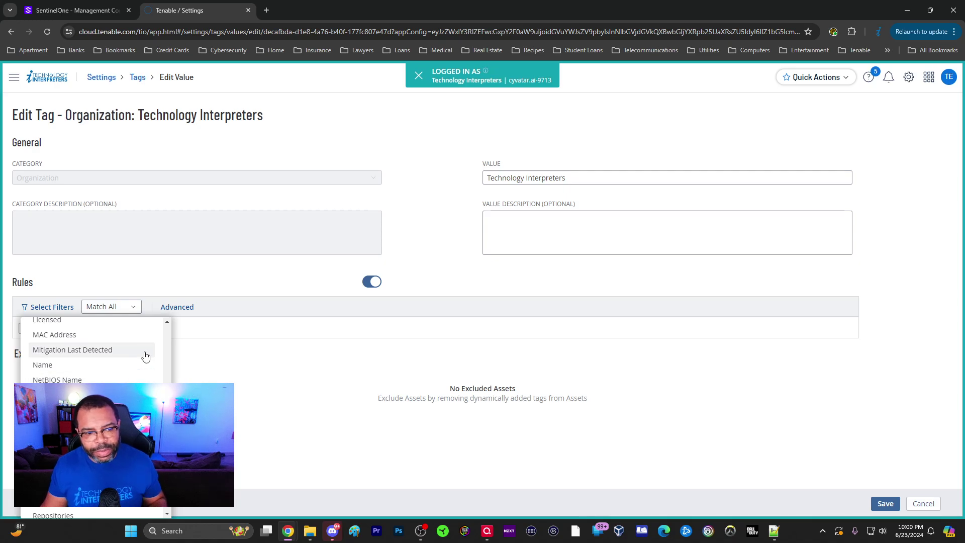
{"action": "left_click", "coordinate": [76, 395]}
{"action": "left_click", "coordinate": [270, 358]}
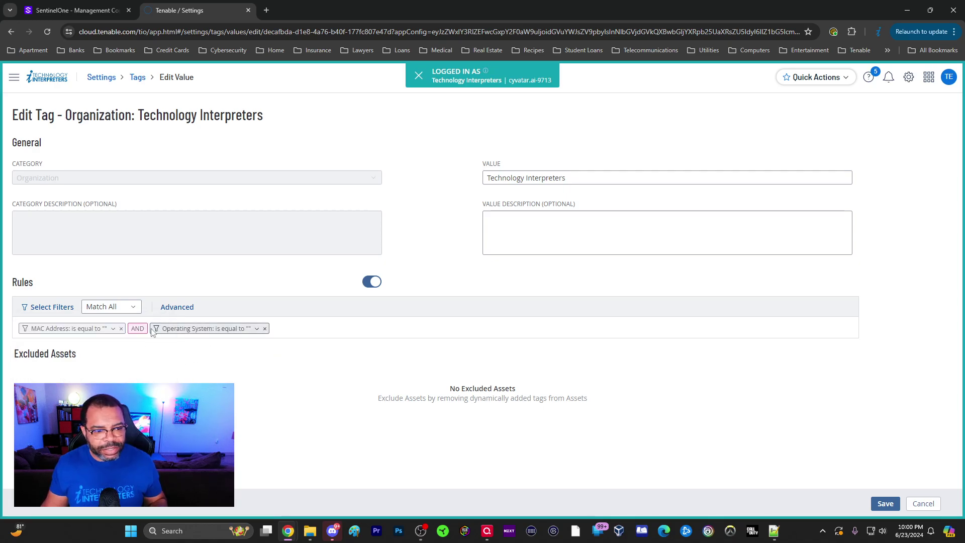
{"action": "left_click", "coordinate": [249, 329]}
{"action": "left_click", "coordinate": [210, 373]}
{"action": "left_click", "coordinate": [199, 379]}
{"action": "left_click", "coordinate": [240, 396]}
{"action": "type", "text": "Syv"}
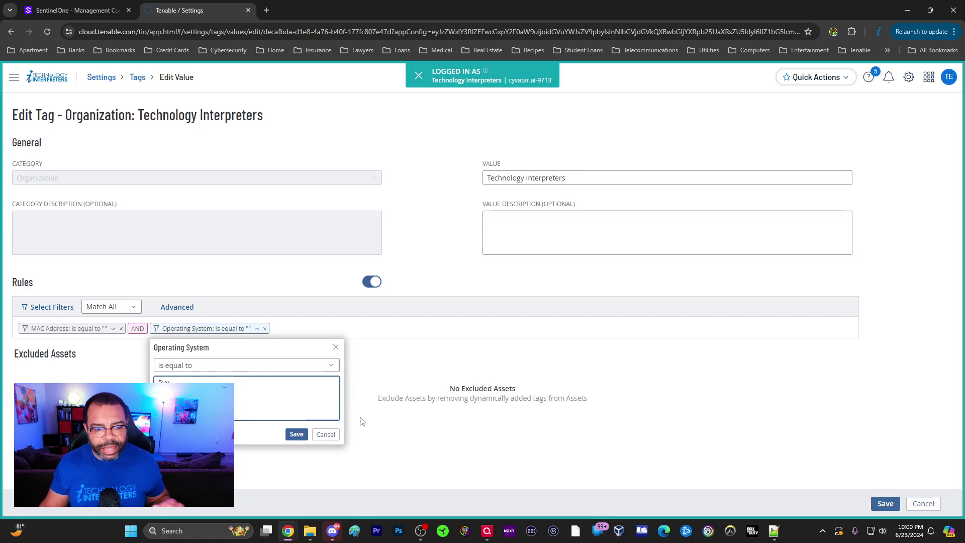
Discard the Operating System edit and remove both the Operating System and MAC Address filters.
{"action": "left_click", "coordinate": [327, 435]}
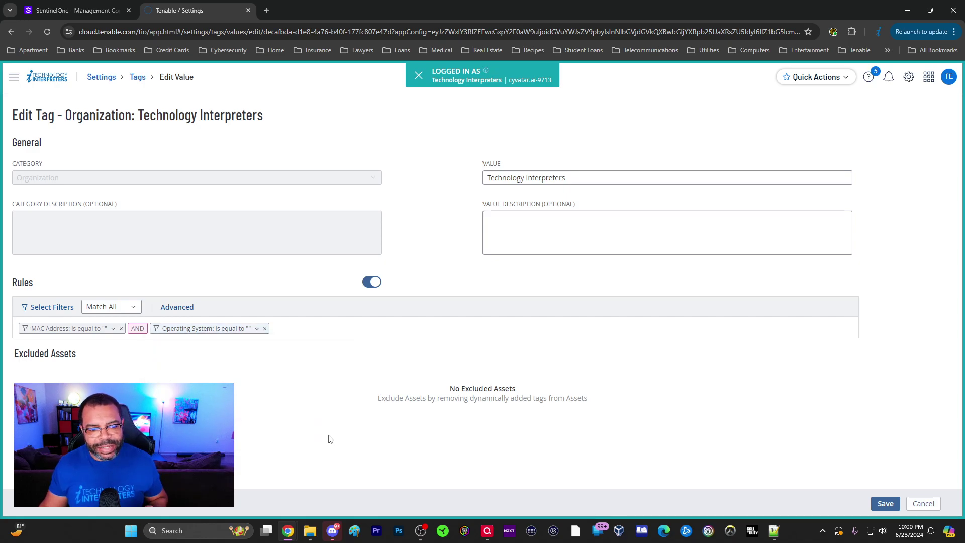
{"action": "left_click", "coordinate": [266, 330]}
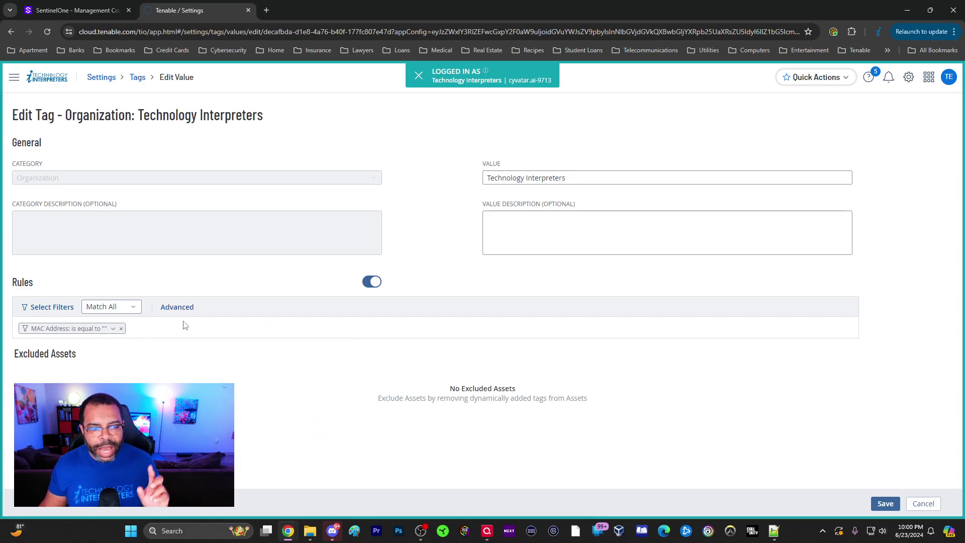
{"action": "left_click", "coordinate": [121, 330]}
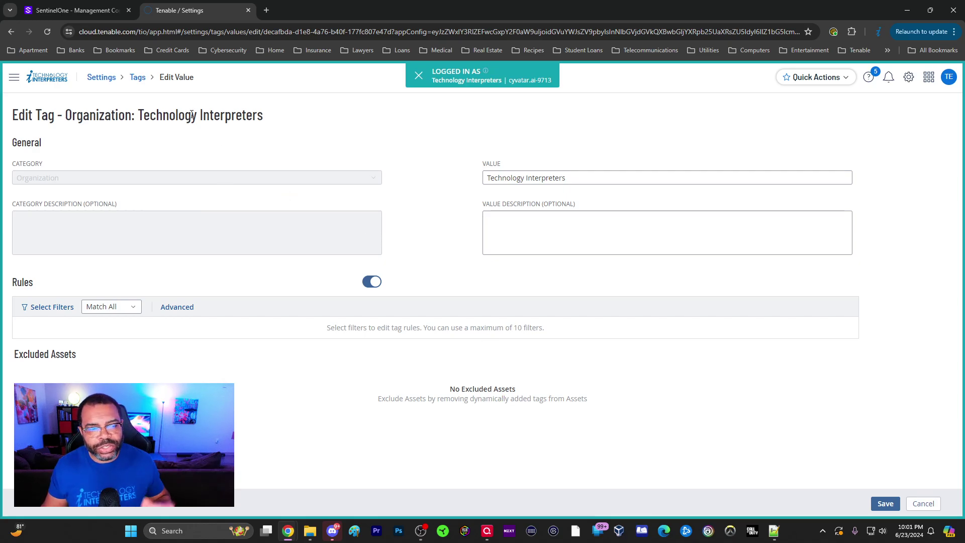
From the overview dashboard, list the 109 vulnerabilities discovered by Nessus Agent.
{"action": "left_click", "coordinate": [55, 82]}
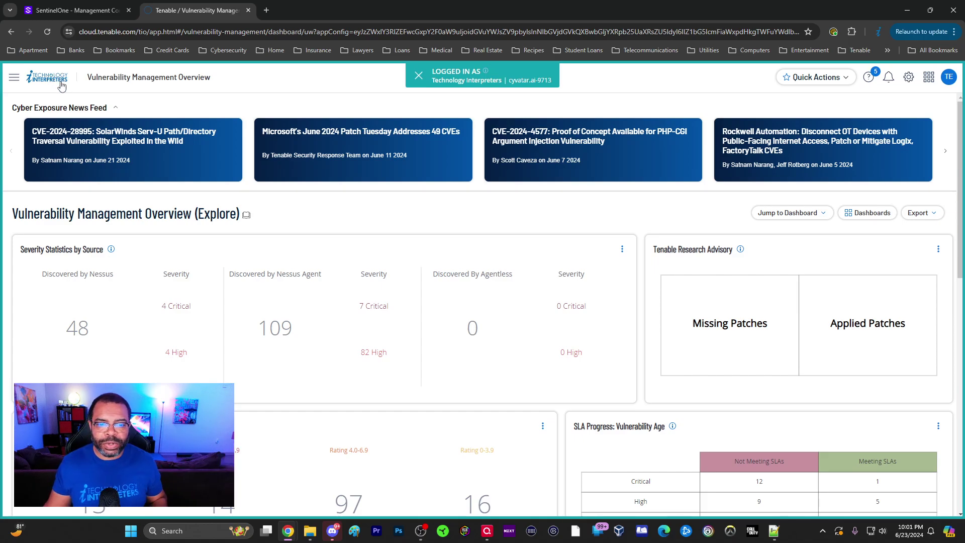
{"action": "left_click", "coordinate": [281, 330]}
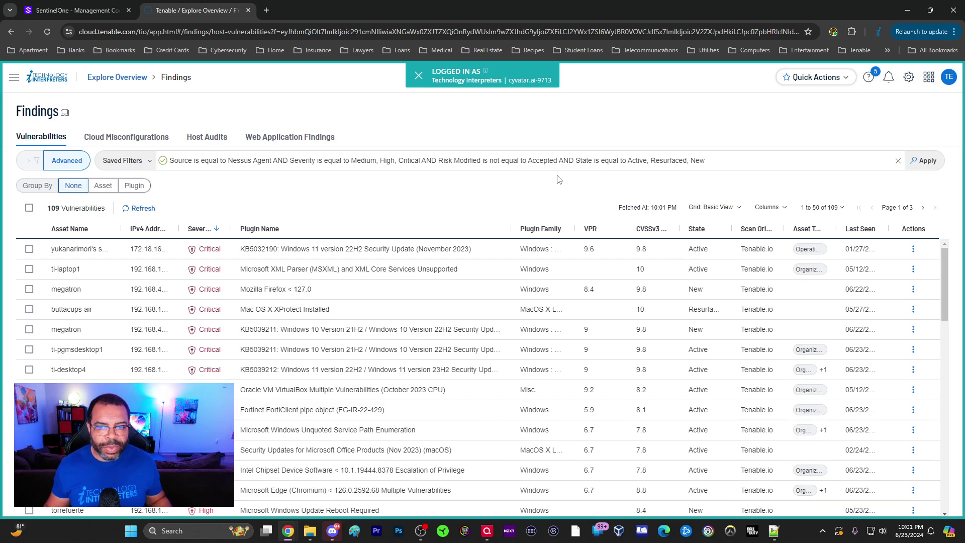
Apply 'AND Asset Tags is equal to Organization: Technology Interpreters', narrowing findings to 63.
{"action": "left_click", "coordinate": [741, 162]}
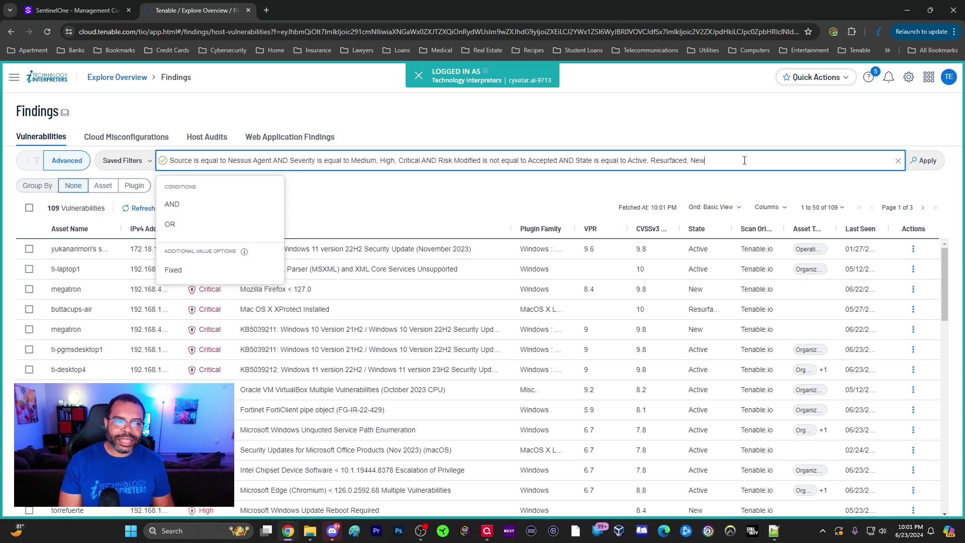
{"action": "type", "text": "and ass"}
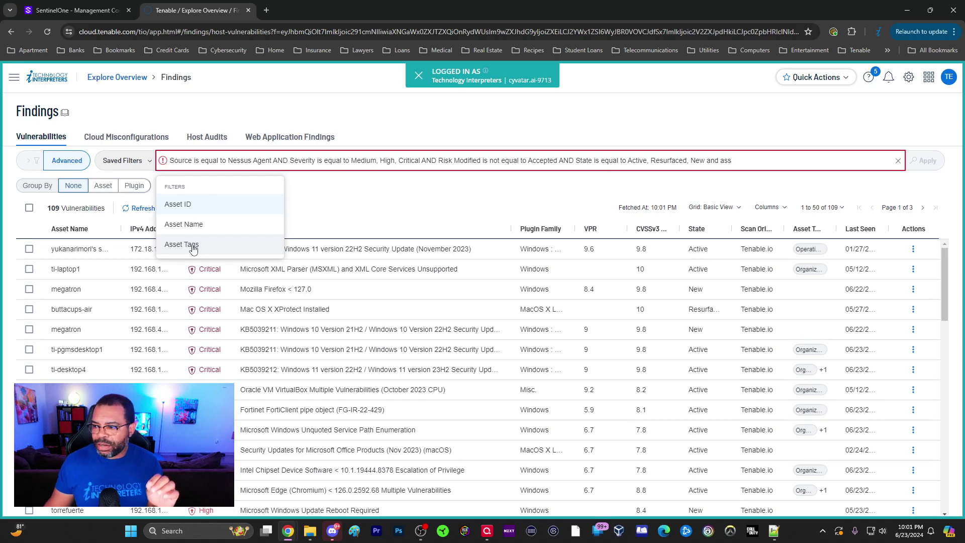
{"action": "key", "text": "alt+Tab"}
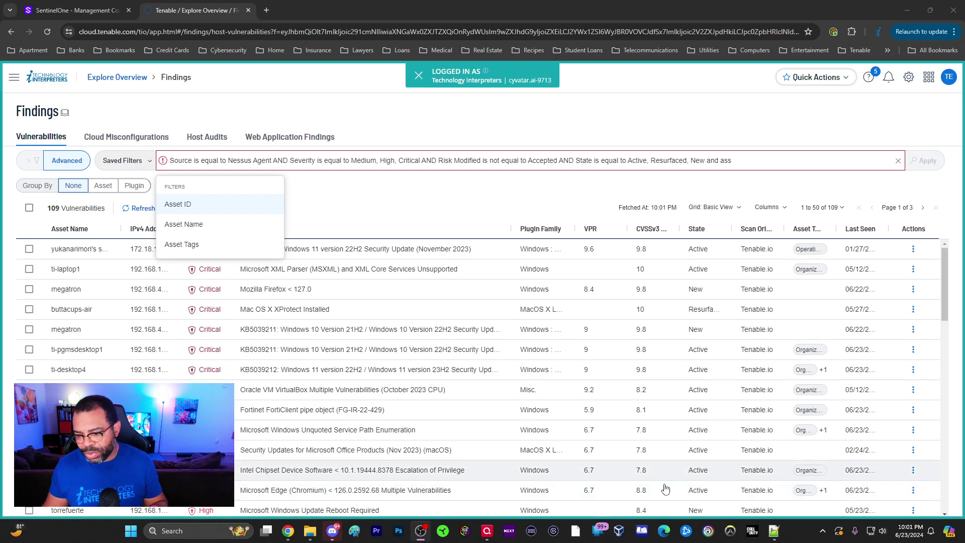
{"action": "left_click", "coordinate": [778, 159]}
{"action": "left_click", "coordinate": [209, 247]}
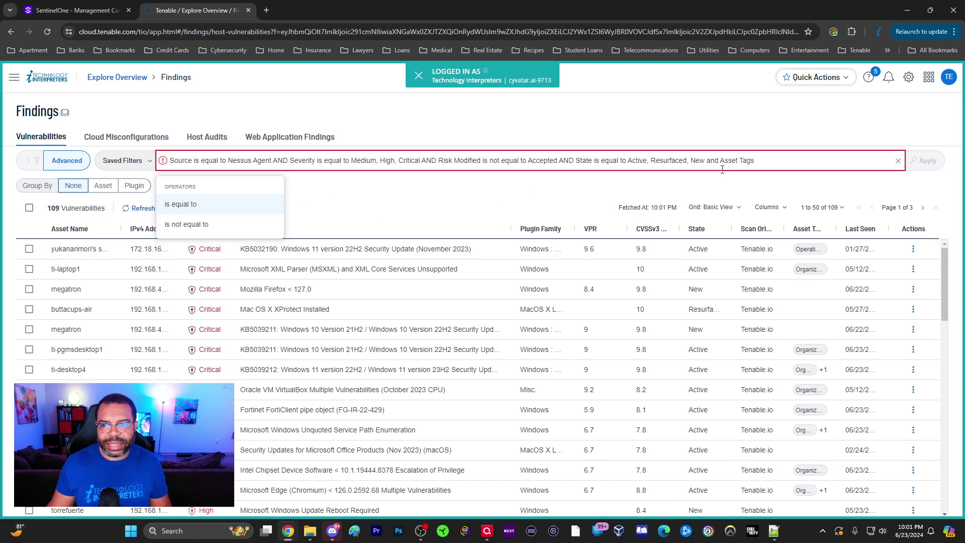
{"action": "left_click", "coordinate": [182, 204]}
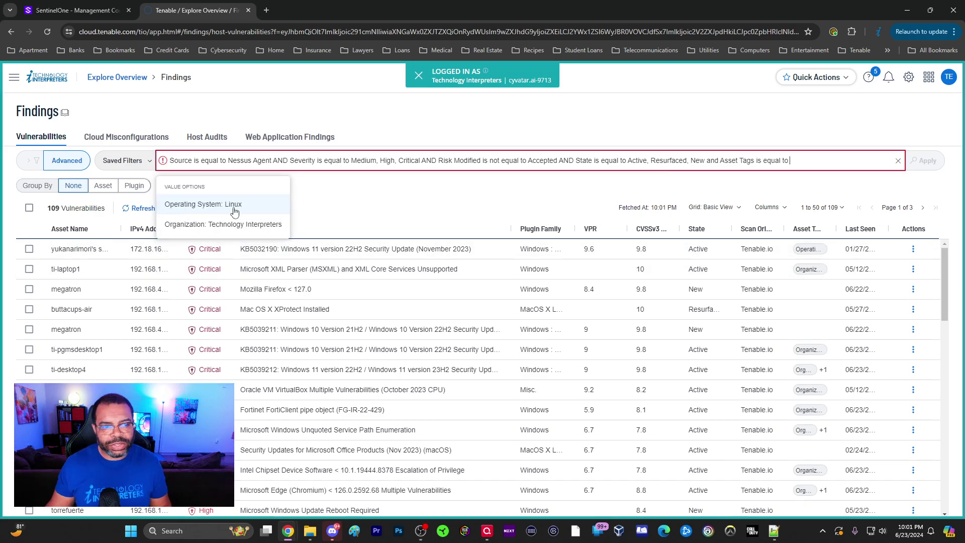
{"action": "left_click", "coordinate": [212, 224]}
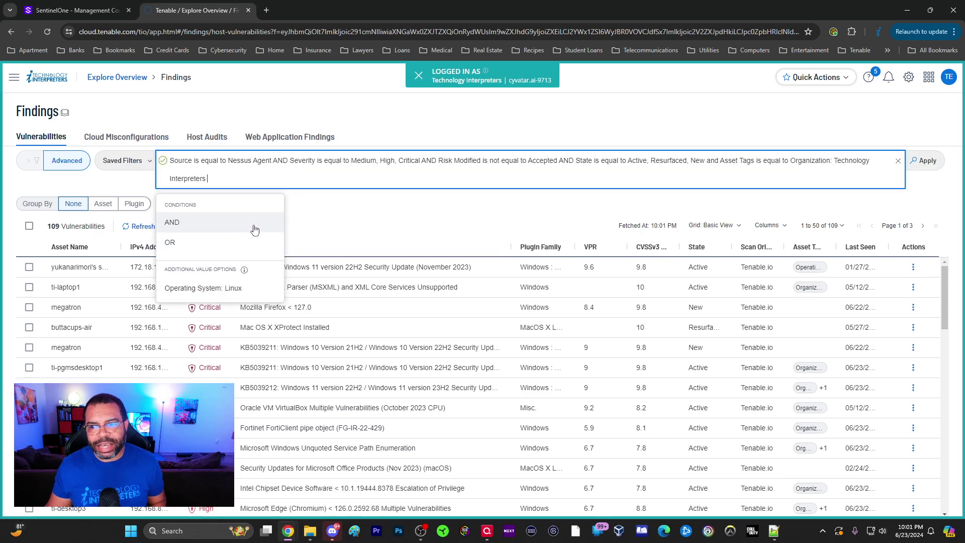
{"action": "left_click", "coordinate": [409, 230]}
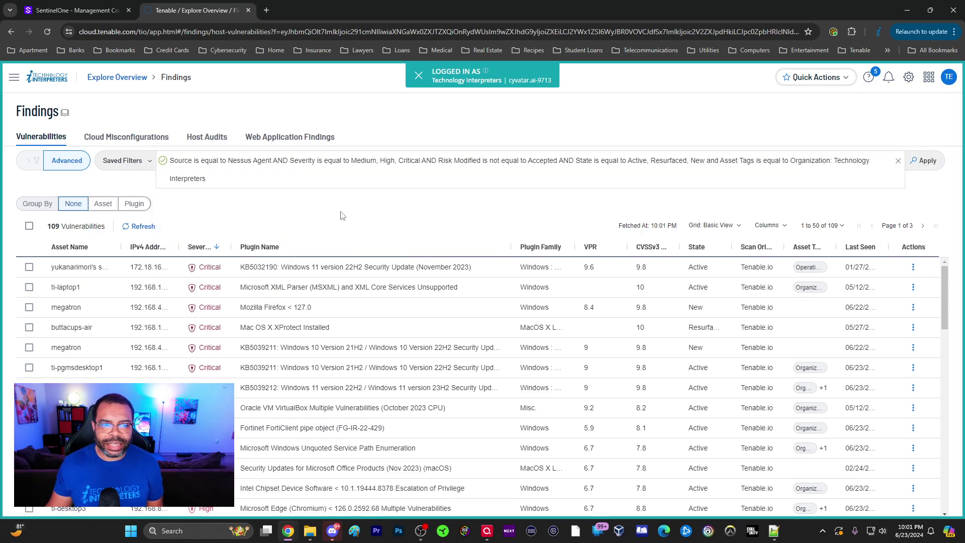
{"action": "left_click", "coordinate": [927, 161]}
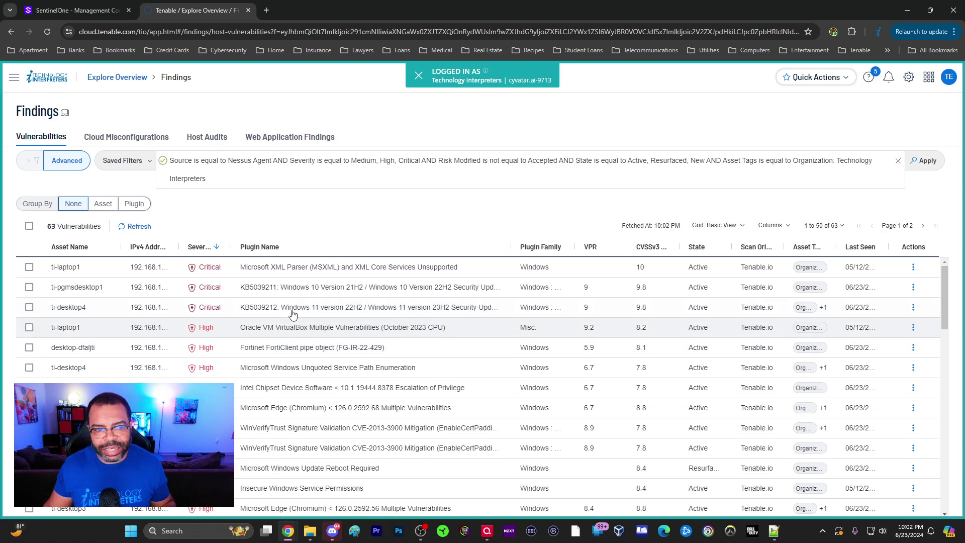
Group the filtered findings by plugin and sort by severity descending, Critical first.
{"action": "left_click", "coordinate": [103, 203]}
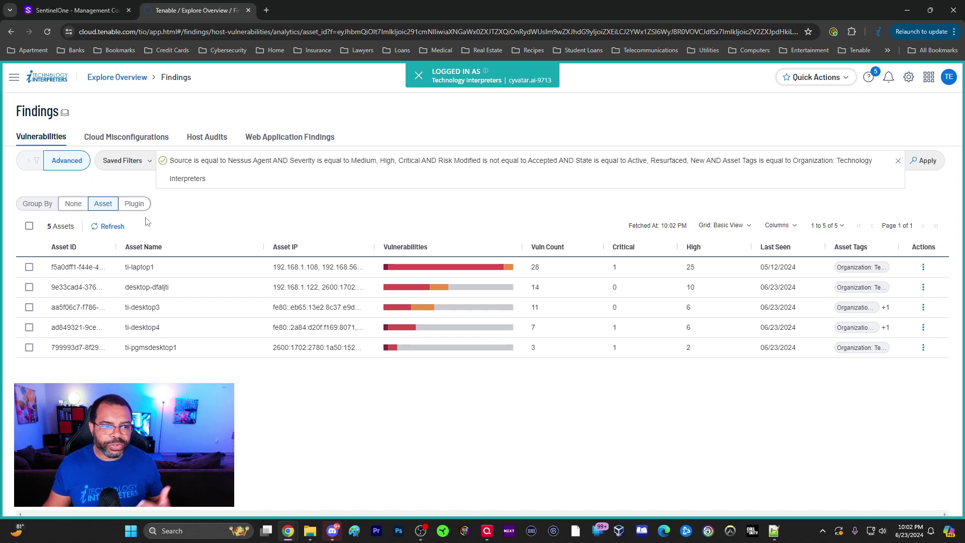
{"action": "left_click", "coordinate": [134, 203]}
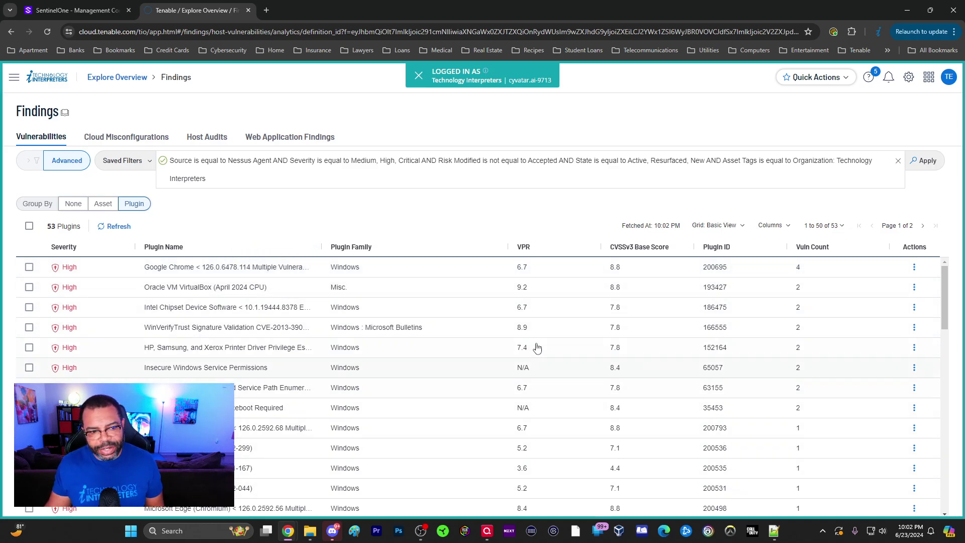
{"action": "left_click", "coordinate": [66, 249]}
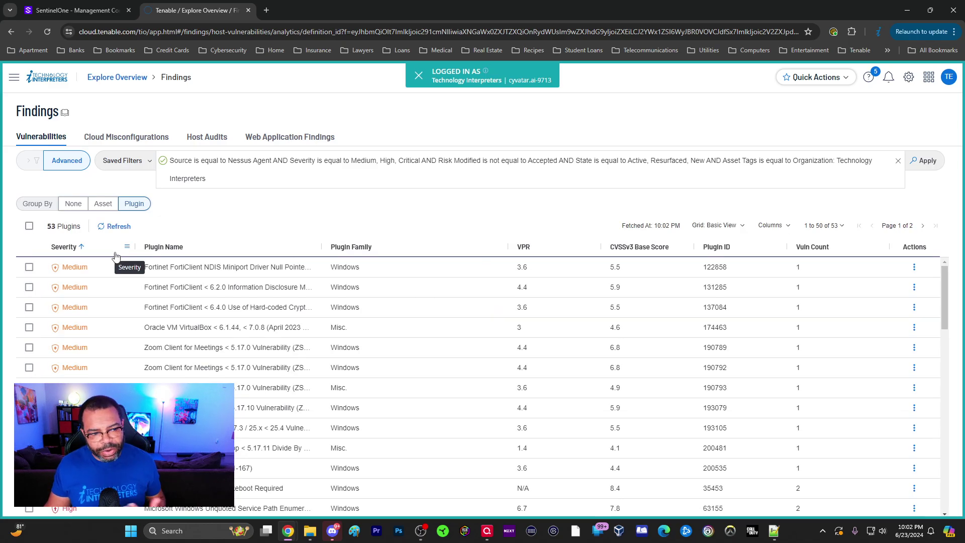
{"action": "left_click", "coordinate": [79, 249]}
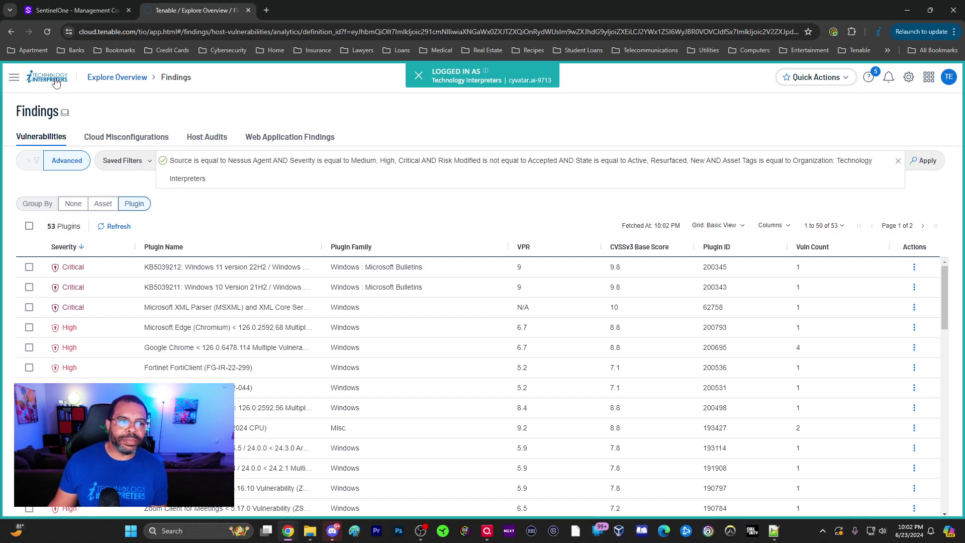
Return to the Vulnerability Management Overview dashboard via the Technology Interpreters logo.
{"action": "left_click", "coordinate": [58, 81]}
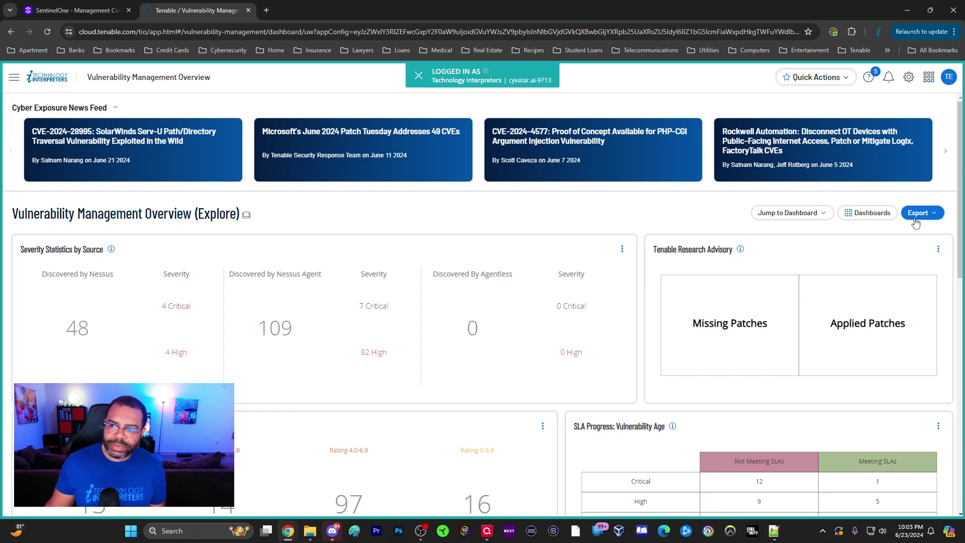
Open the Vulnerability Management Overview (Explore) - Technology Interpreters dashboard from the dashboards list.
{"action": "left_click", "coordinate": [861, 214]}
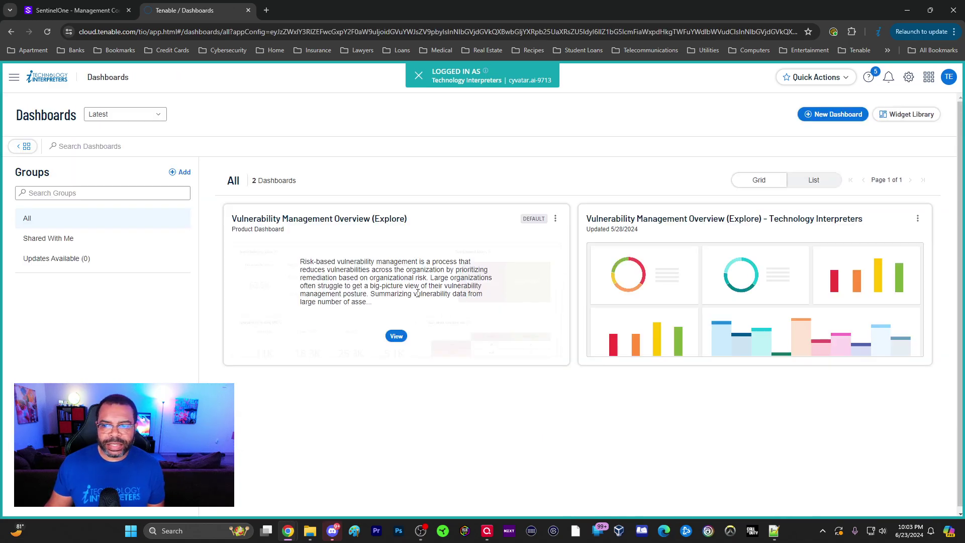
{"action": "mouse_move", "coordinate": [668, 254]}
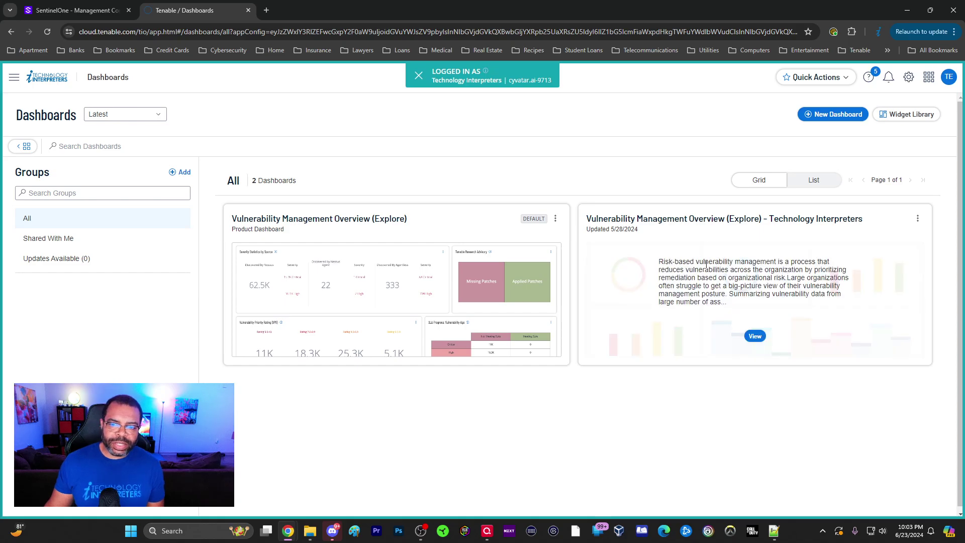
{"action": "left_click", "coordinate": [918, 218]}
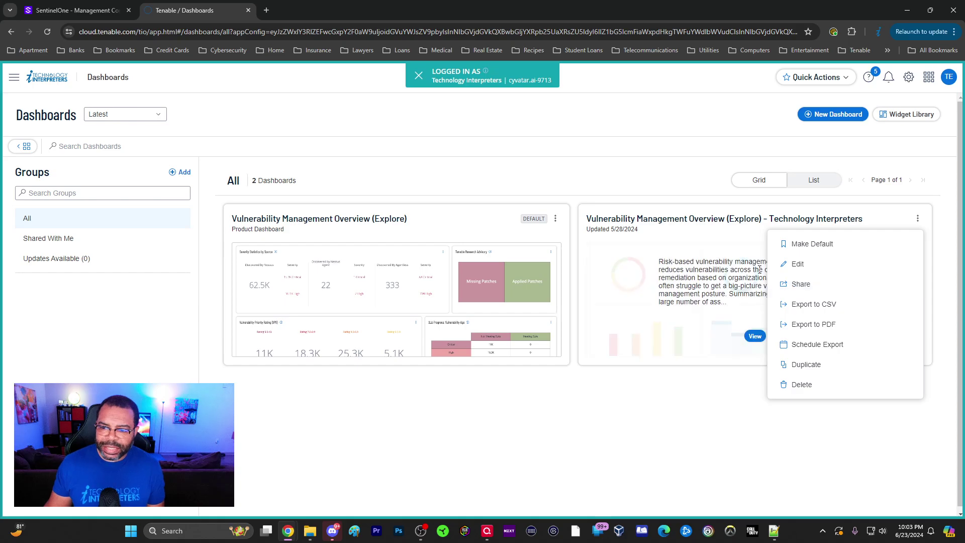
{"action": "left_click", "coordinate": [756, 336]}
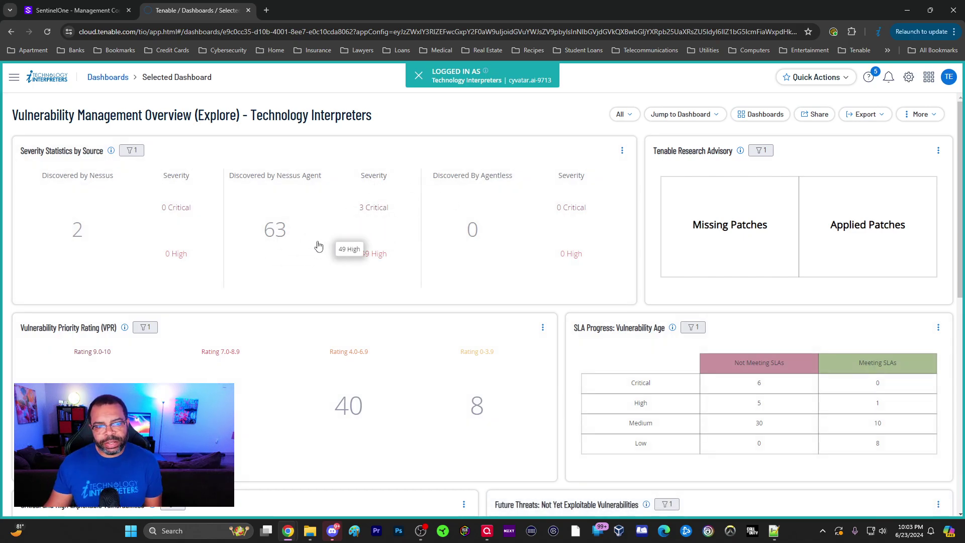
Check the Severity Statistics widget's Asset Tags filter settings, then cancel without changes.
{"action": "left_click", "coordinate": [623, 150]}
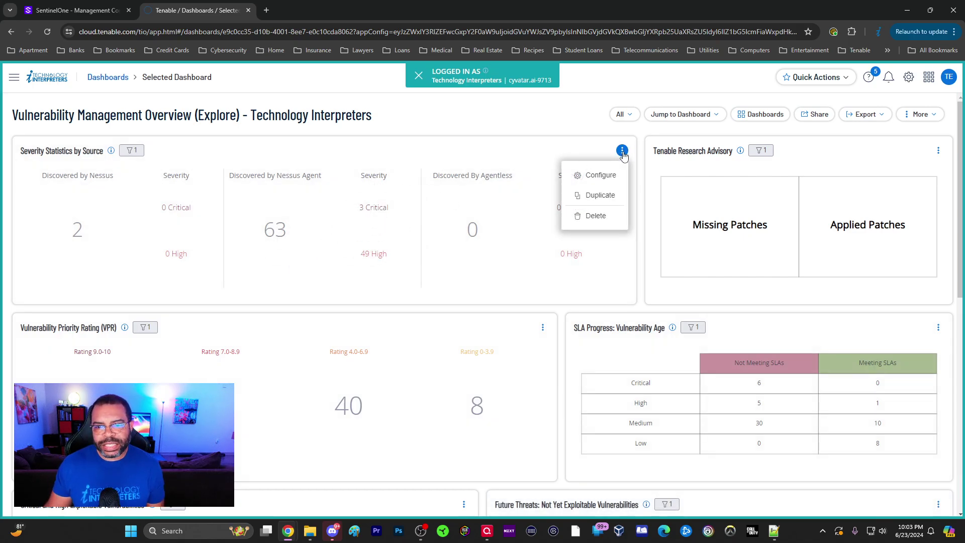
{"action": "left_click", "coordinate": [601, 175]}
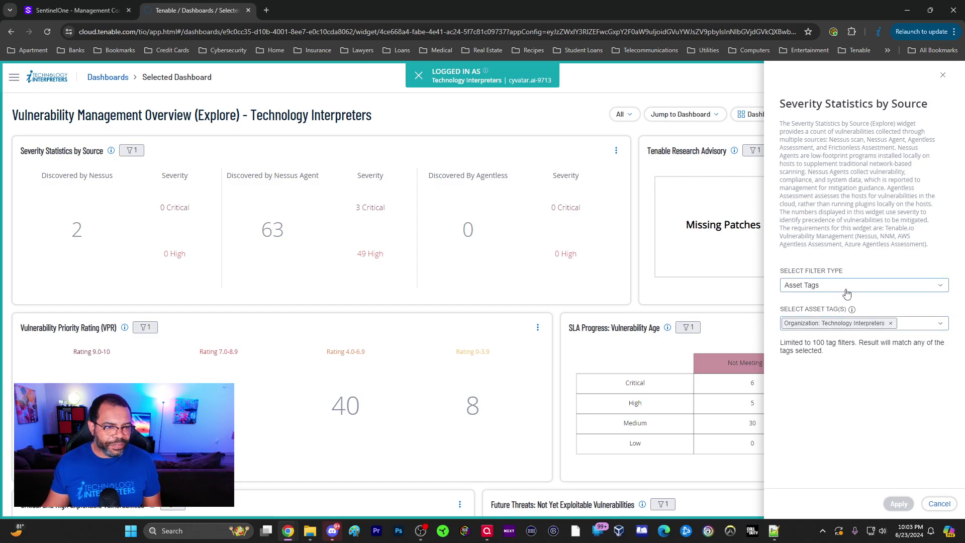
{"action": "left_click", "coordinate": [938, 503]}
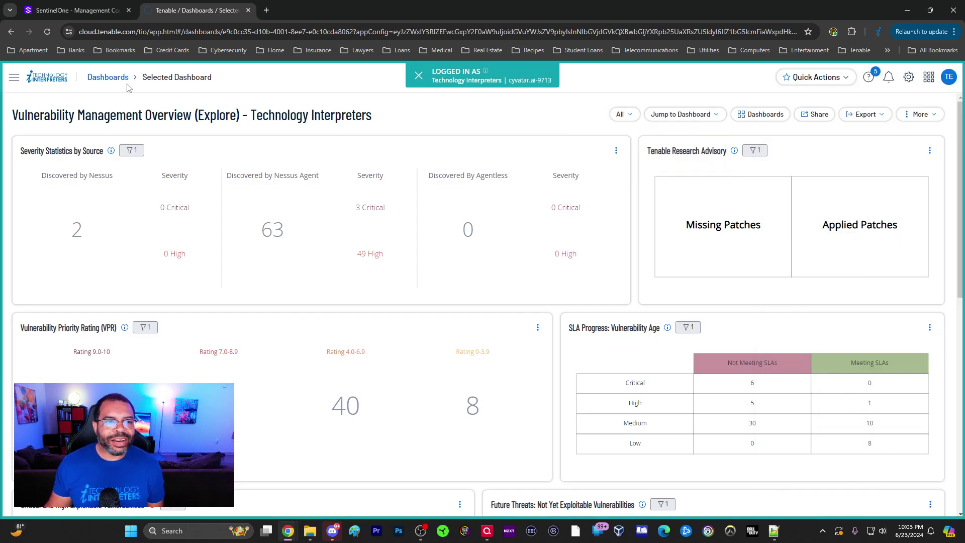
Go to Reports and open the CIS Debian 8 audit report's details.
{"action": "left_click", "coordinate": [14, 77]}
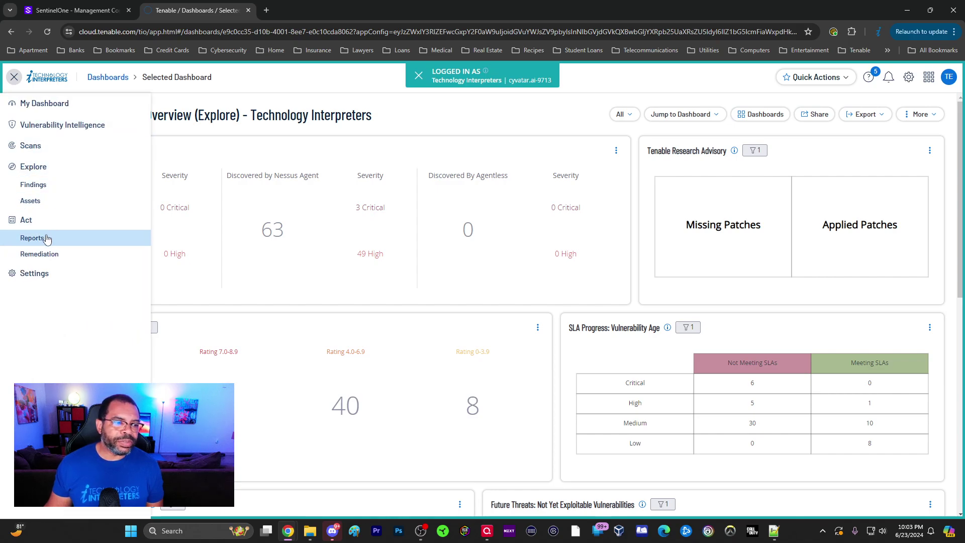
{"action": "left_click", "coordinate": [46, 238]}
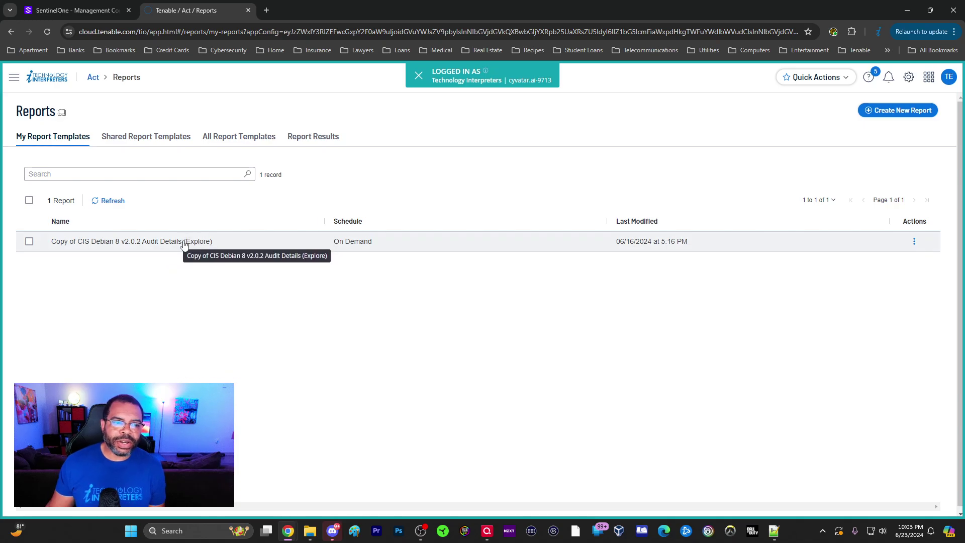
{"action": "left_click", "coordinate": [166, 242]}
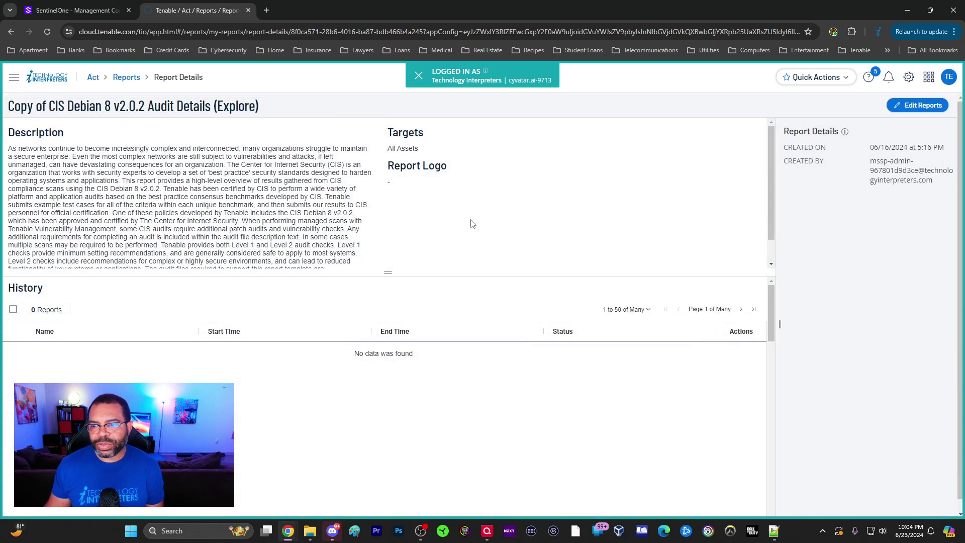
Start editing the CIS Debian 8 report copy, then cancel the edits.
{"action": "left_click", "coordinate": [911, 106]}
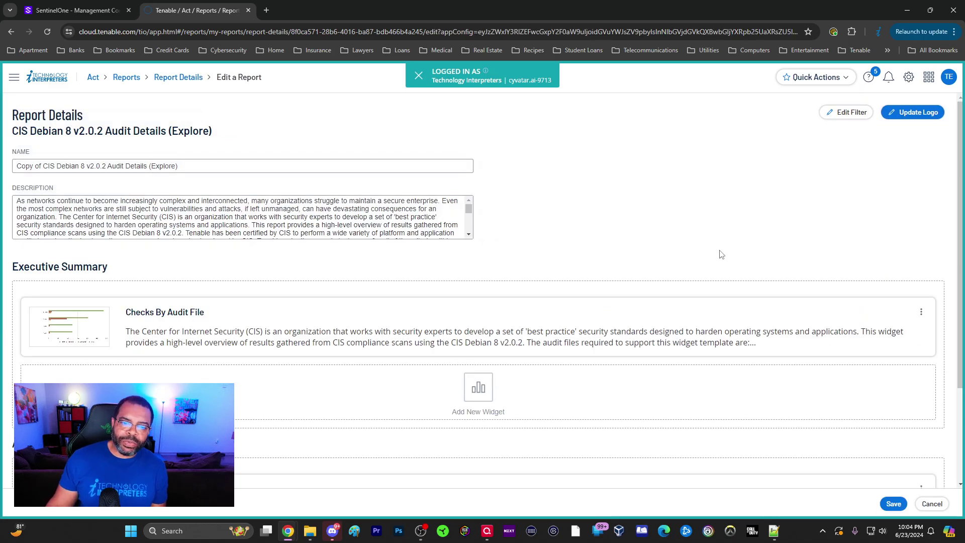
{"action": "scroll", "coordinate": [506, 294], "scroll_direction": "down", "scroll_amount": 3}
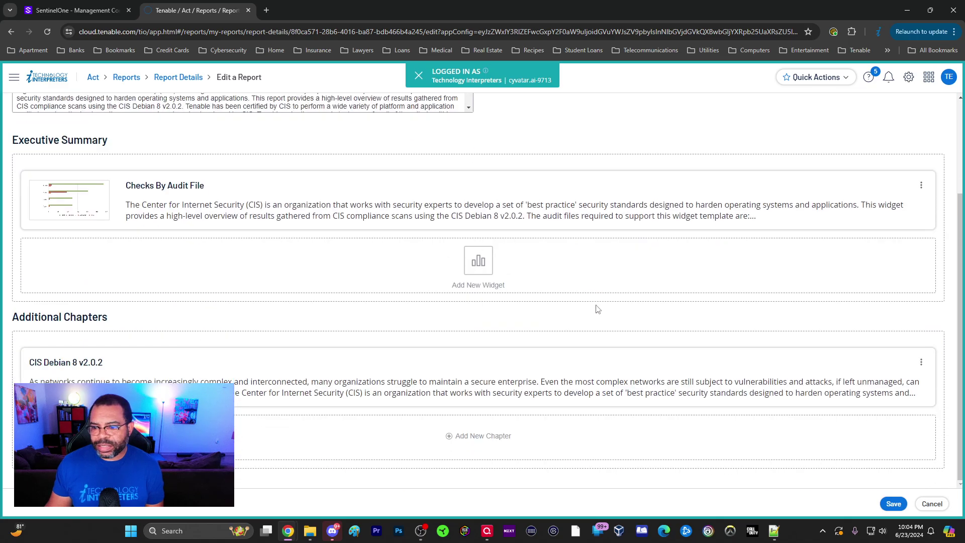
{"action": "scroll", "coordinate": [598, 306], "scroll_direction": "up", "scroll_amount": 3}
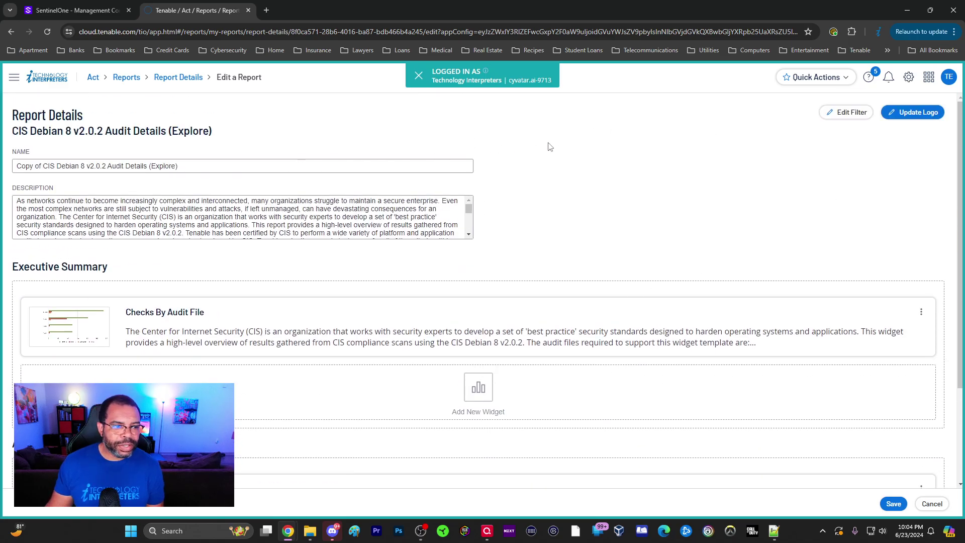
{"action": "scroll", "coordinate": [660, 259], "scroll_direction": "down", "scroll_amount": 3}
{"action": "scroll", "coordinate": [660, 255], "scroll_direction": "up", "scroll_amount": 3}
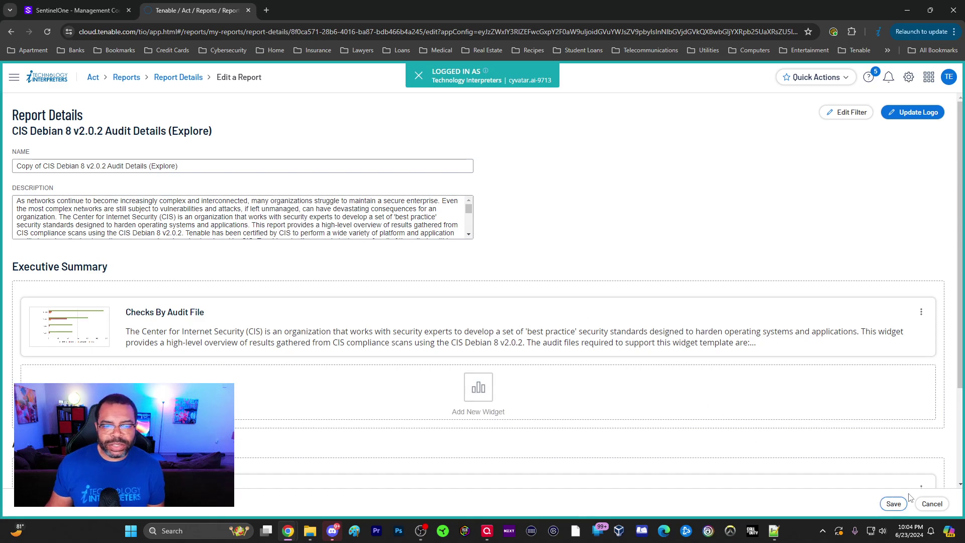
{"action": "left_click", "coordinate": [942, 497]}
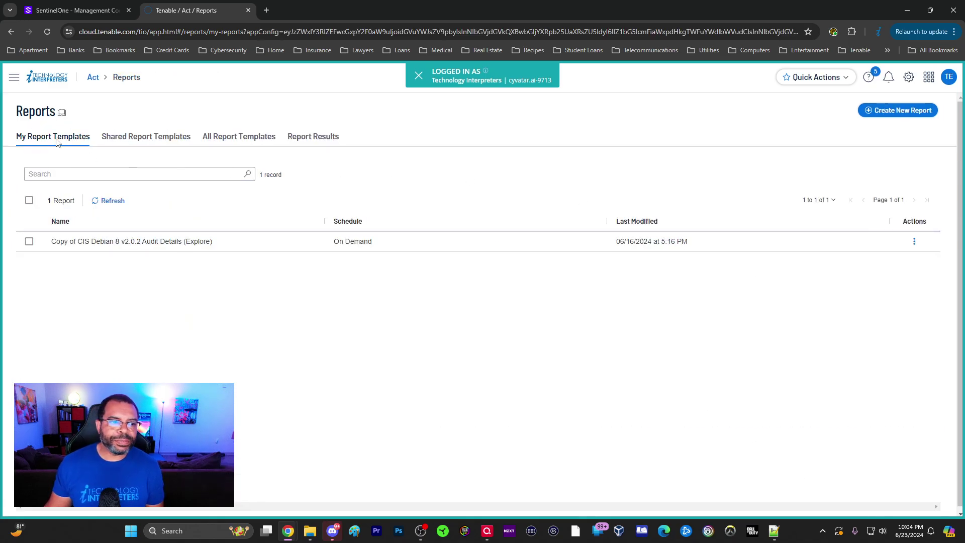
Generate a new report from the Center for Internet Security CIS PostgreSQL 12 v1.1.0 Audit Details (Explore) template.
{"action": "left_click", "coordinate": [904, 109]}
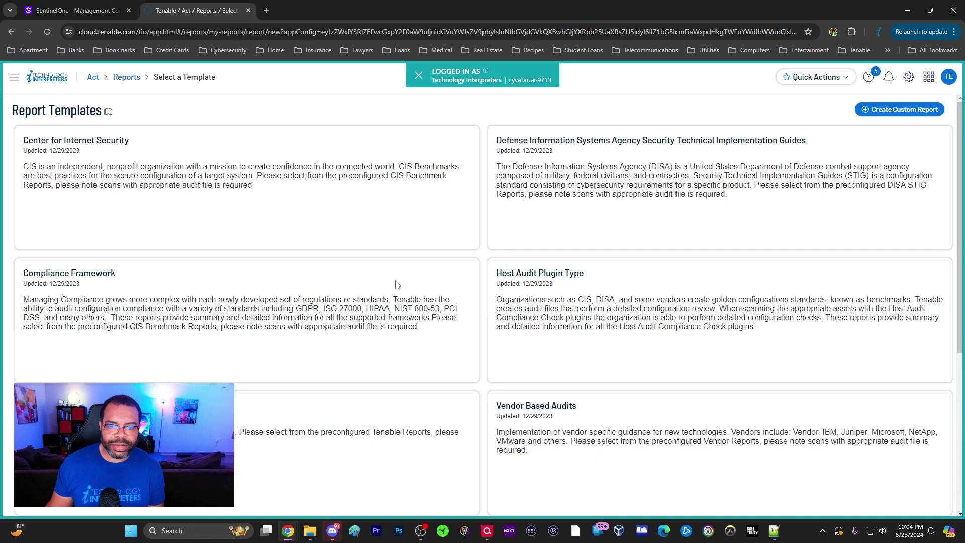
{"action": "left_click", "coordinate": [258, 185]}
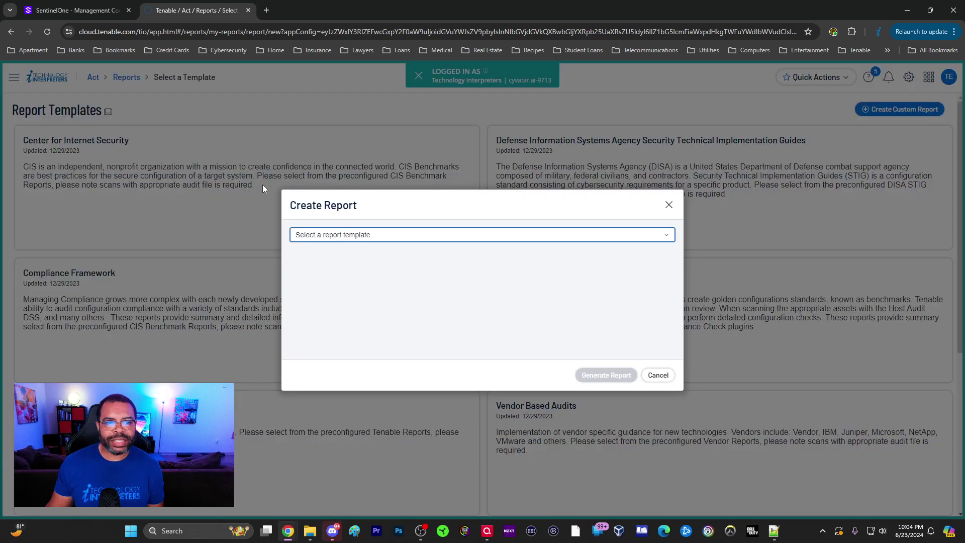
{"action": "left_click", "coordinate": [383, 236]}
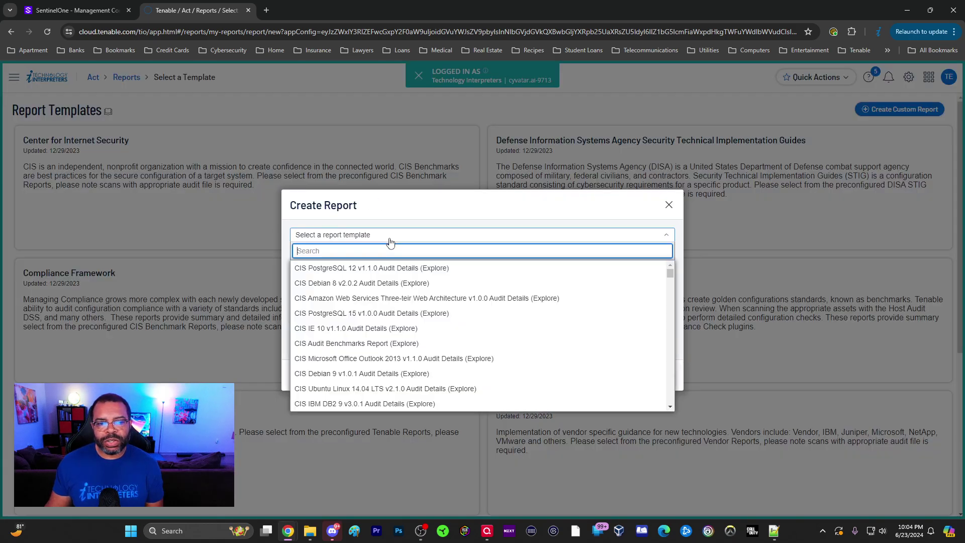
{"action": "left_click", "coordinate": [387, 270]}
{"action": "left_click", "coordinate": [600, 377]}
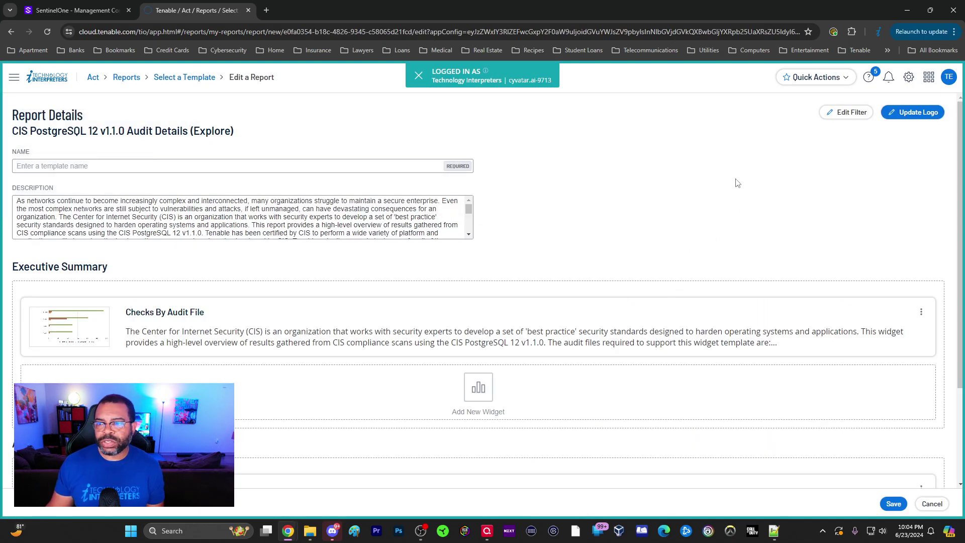
{"action": "scroll", "coordinate": [397, 181], "scroll_direction": "down", "scroll_amount": 1}
{"action": "scroll", "coordinate": [302, 184], "scroll_direction": "up", "scroll_amount": 1}
{"action": "left_click", "coordinate": [237, 166]}
{"action": "scroll", "coordinate": [603, 191], "scroll_direction": "down", "scroll_amount": 3}
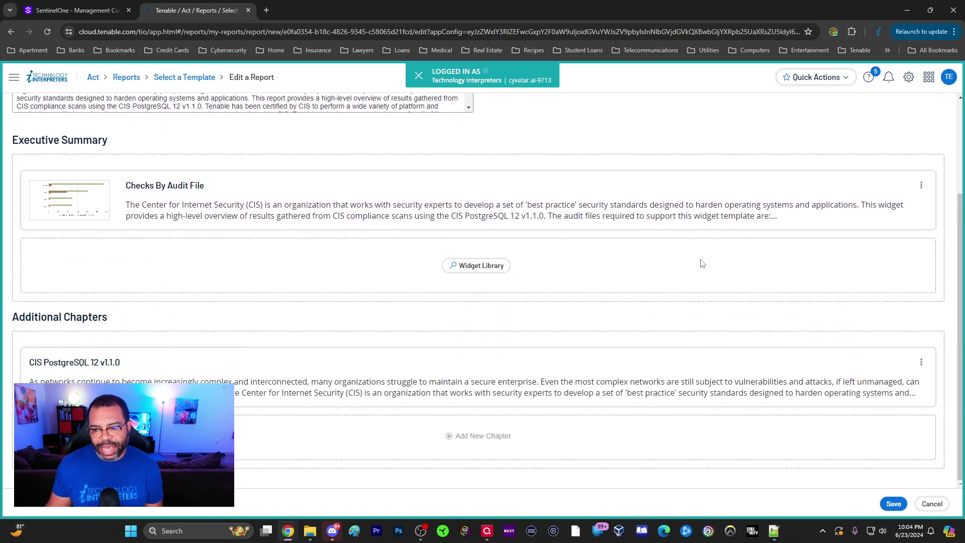
{"action": "scroll", "coordinate": [627, 342], "scroll_direction": "up", "scroll_amount": 3}
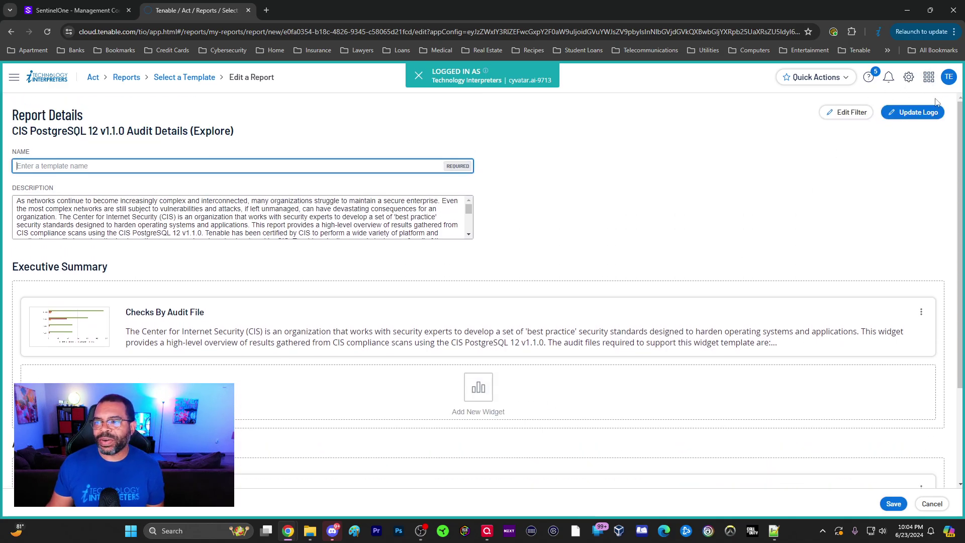
Set the report's asset filter to Tags = Organization: Technology Interpreters and apply it.
{"action": "left_click", "coordinate": [838, 114]}
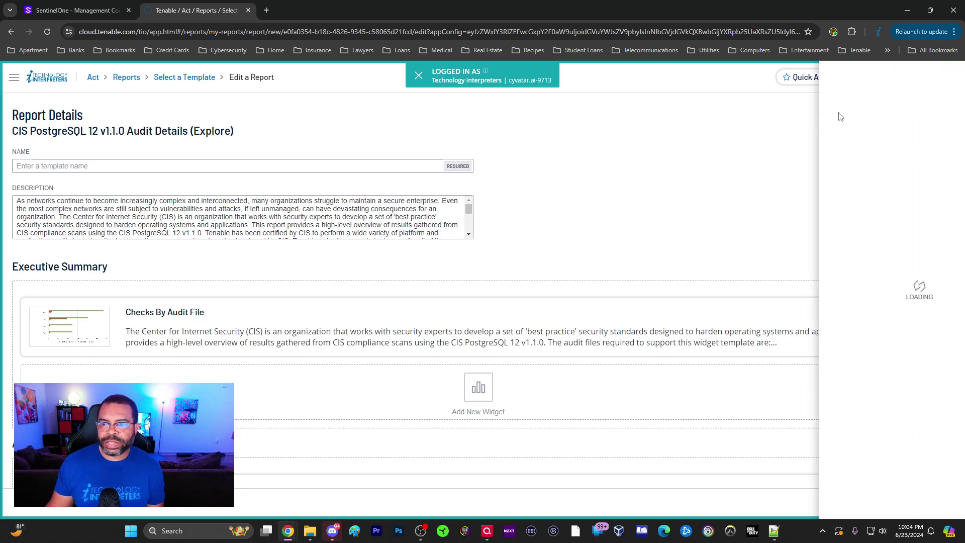
{"action": "left_click", "coordinate": [841, 150]}
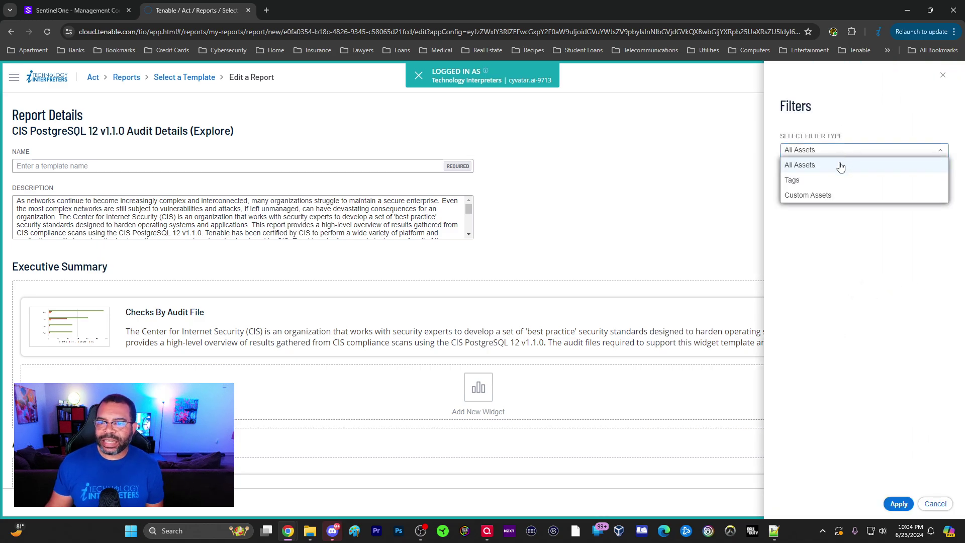
{"action": "left_click", "coordinate": [821, 180]}
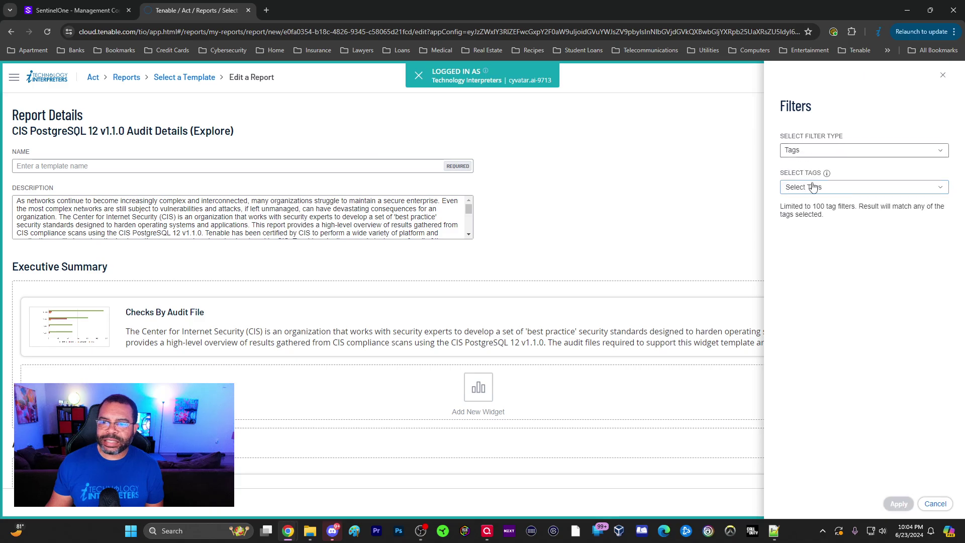
{"action": "left_click", "coordinate": [841, 188]}
{"action": "left_click", "coordinate": [869, 236]}
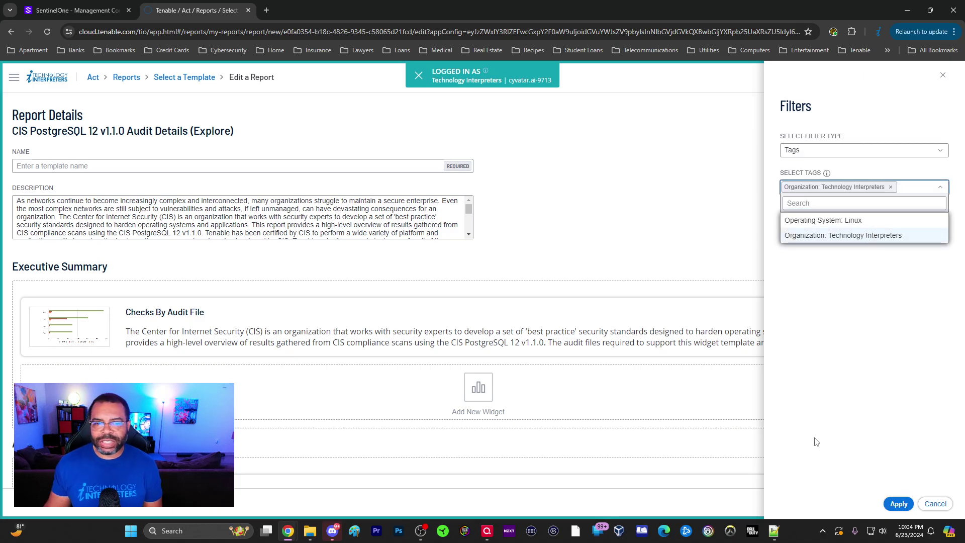
{"action": "left_click", "coordinate": [734, 261]}
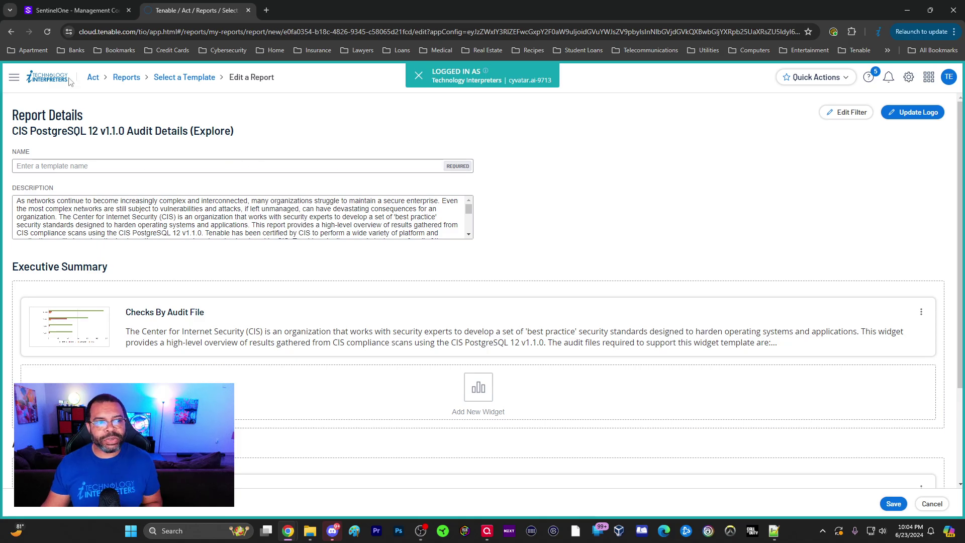
Leave the report draft, go to Explore > Assets, and switch filtering to Advanced mode.
{"action": "left_click", "coordinate": [47, 82]}
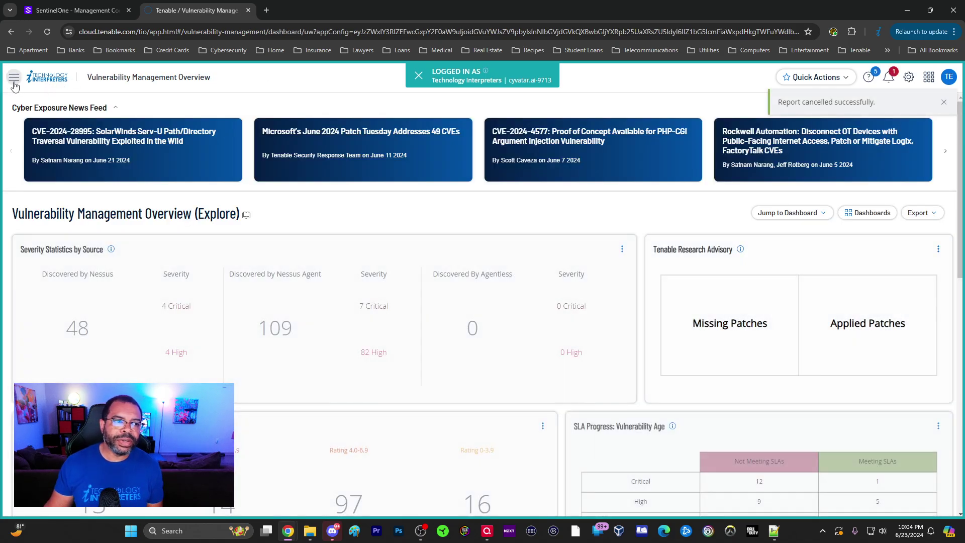
{"action": "left_click", "coordinate": [14, 79]}
{"action": "left_click", "coordinate": [28, 234]}
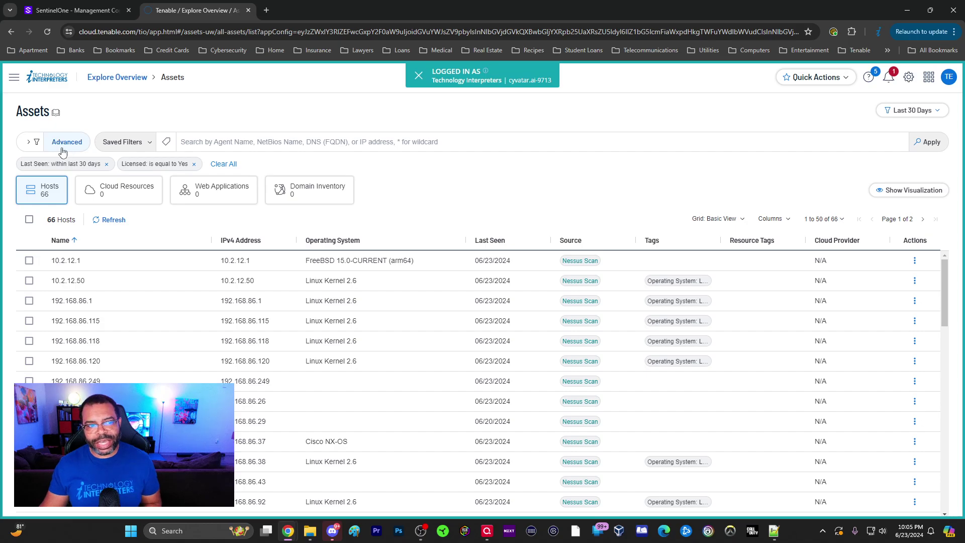
{"action": "left_click", "coordinate": [62, 149]}
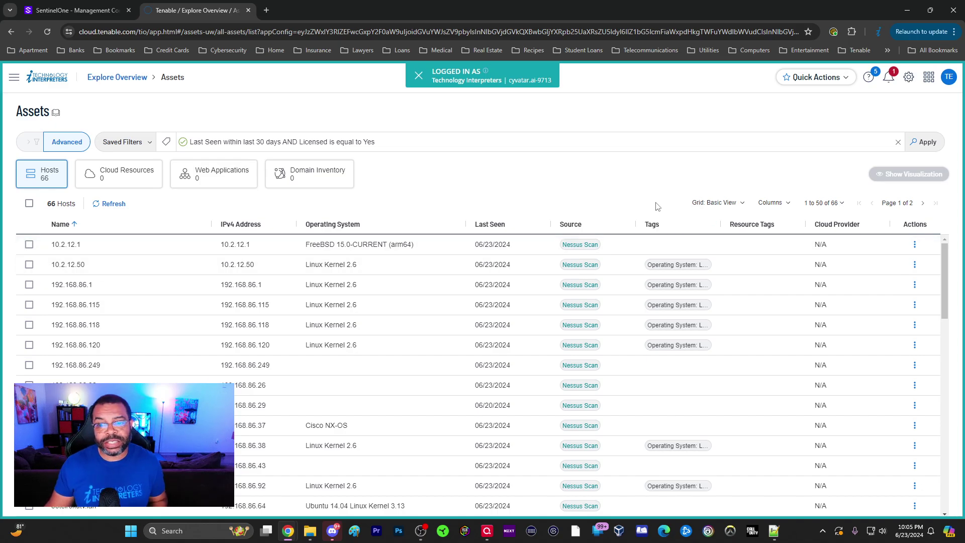
Append 'and Tags is equal to Organization: Technology Interpreters' to the query and apply it, narrowing to 4 hosts.
{"action": "left_click", "coordinate": [406, 140]}
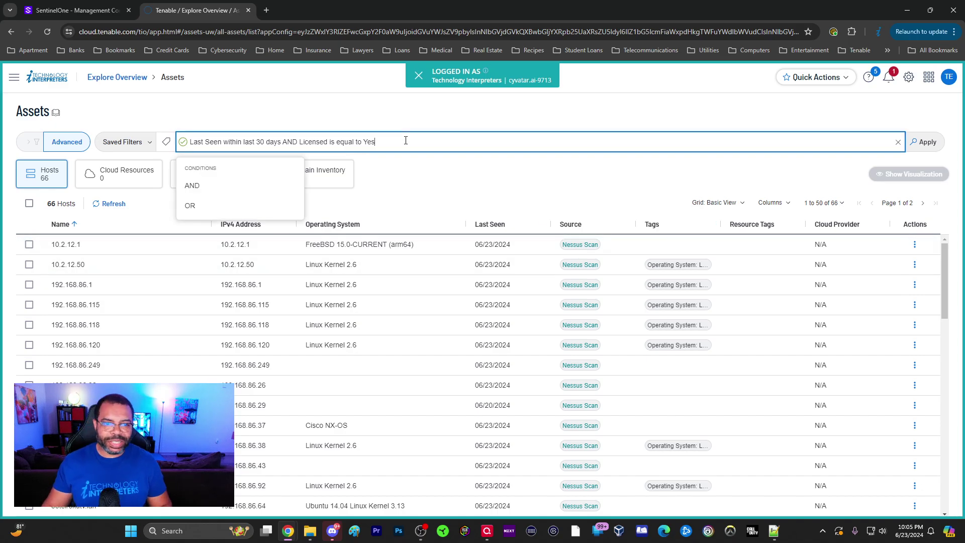
{"action": "type", "text": "and tag"}
{"action": "left_click", "coordinate": [205, 193]}
{"action": "left_click", "coordinate": [219, 186]}
{"action": "left_click", "coordinate": [266, 205]}
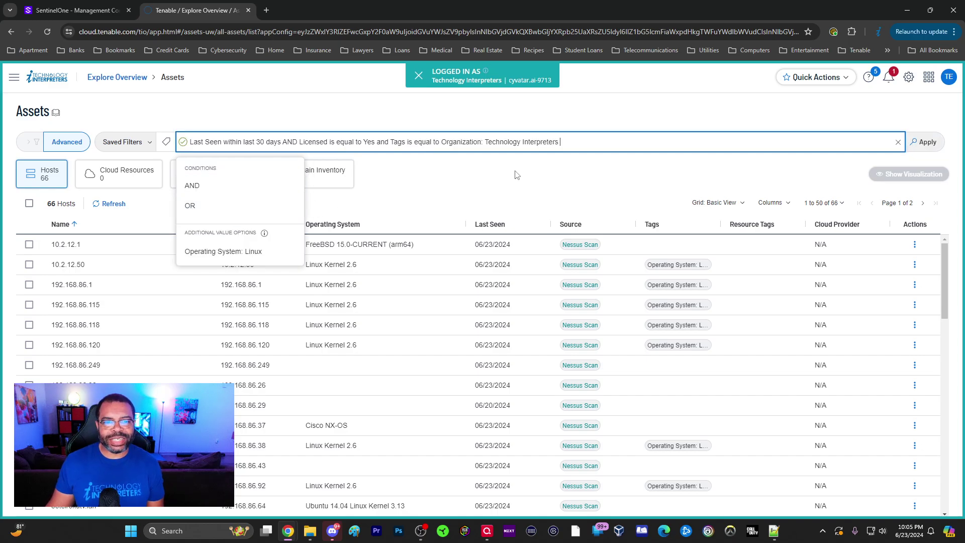
{"action": "left_click", "coordinate": [928, 143]}
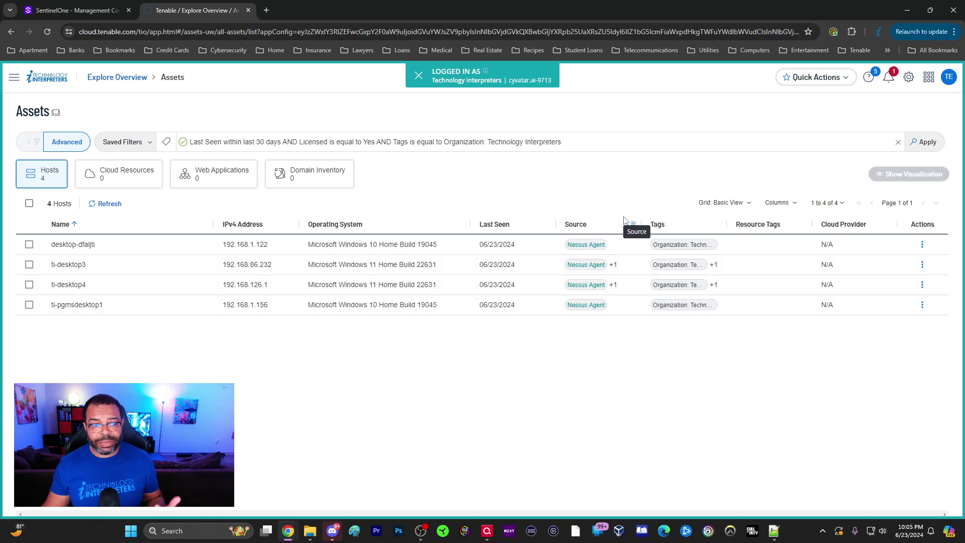
Clear the tag filter to list all 72 hosts, then view a host's Actions menu showing Add Tags.
{"action": "left_click", "coordinate": [898, 142]}
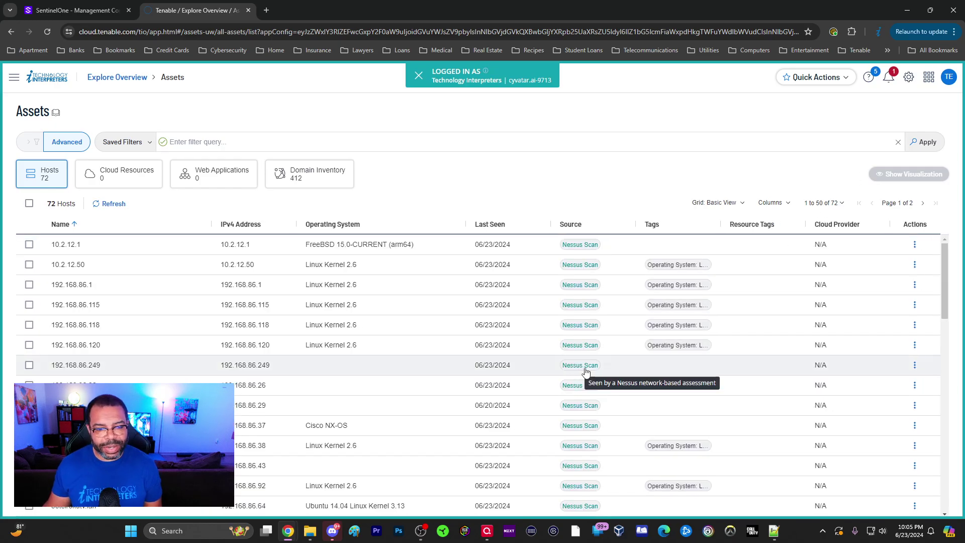
{"action": "scroll", "coordinate": [402, 375], "scroll_direction": "down", "scroll_amount": 10}
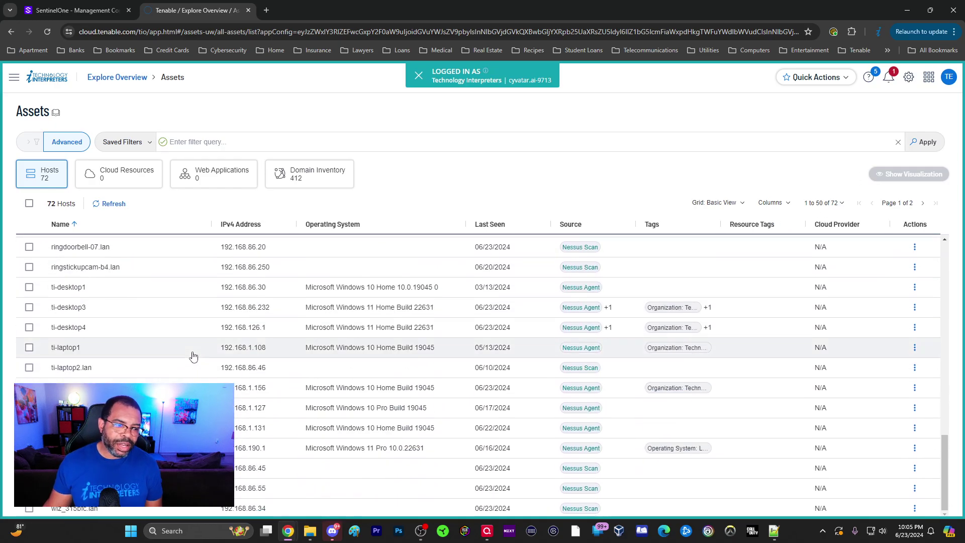
{"action": "scroll", "coordinate": [192, 352], "scroll_direction": "up", "scroll_amount": 8}
{"action": "scroll", "coordinate": [193, 338], "scroll_direction": "up", "scroll_amount": 3}
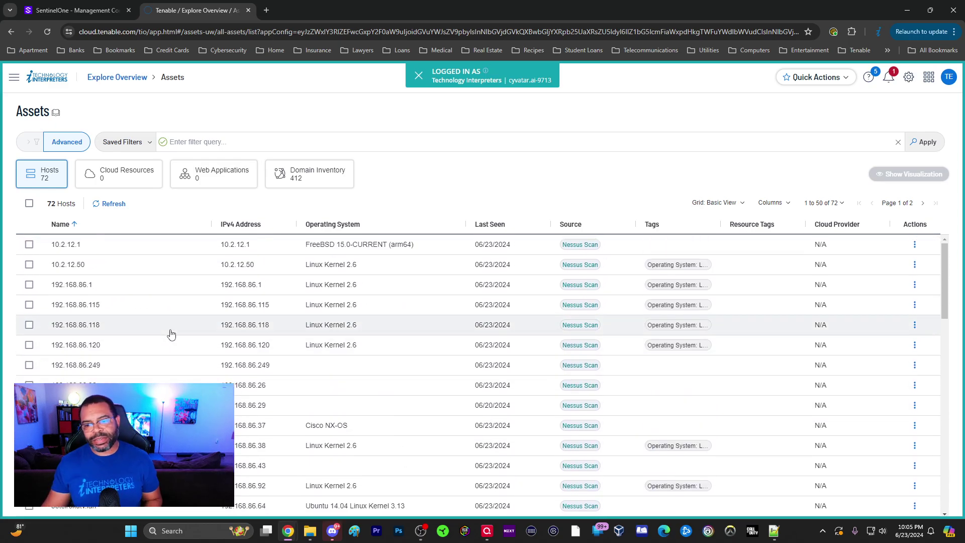
{"action": "left_click", "coordinate": [915, 245]}
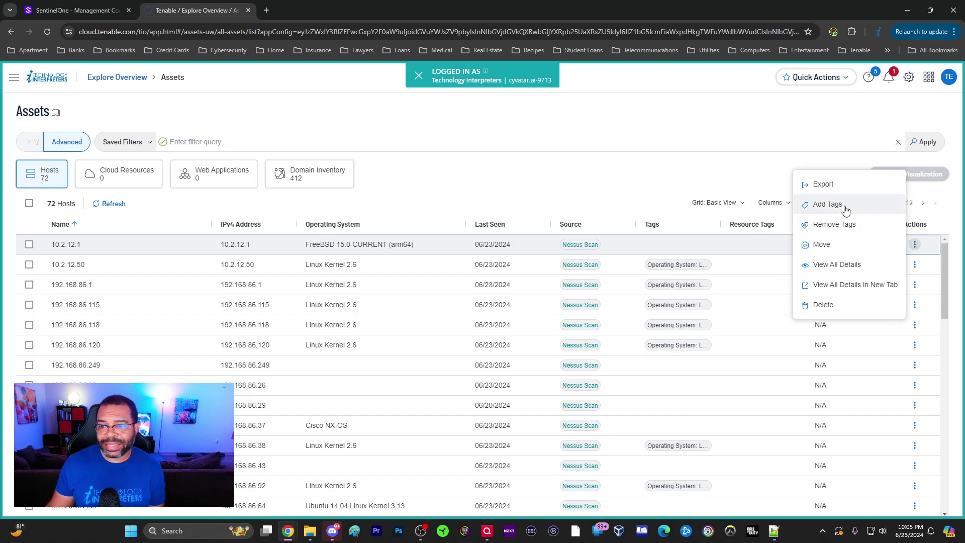
{"action": "left_click", "coordinate": [604, 184]}
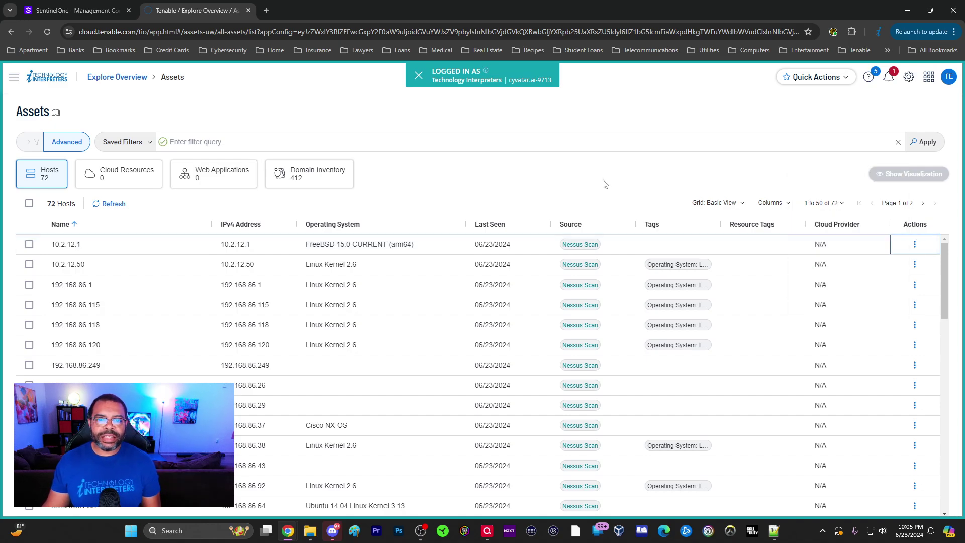